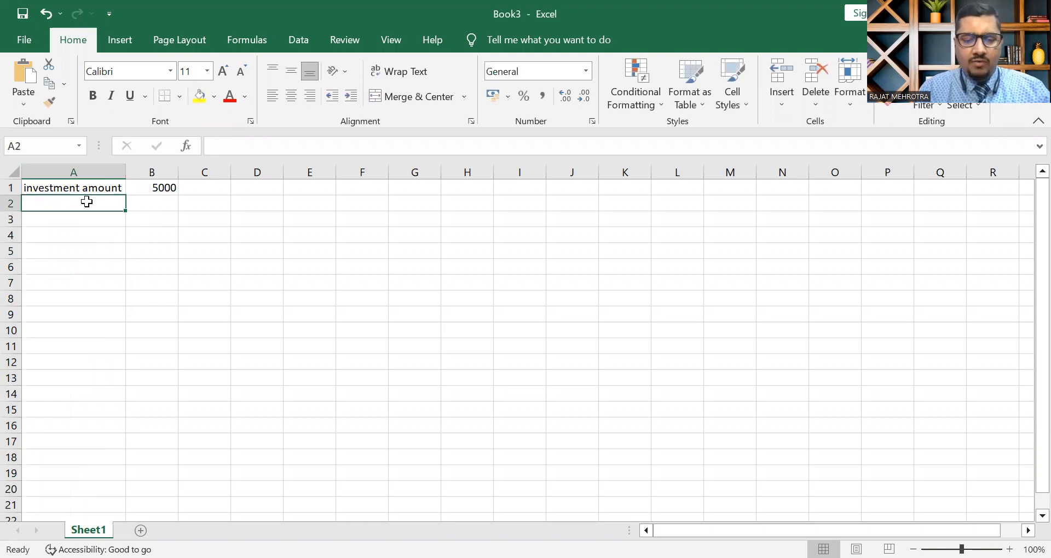
Step: Add the label "growth in numbers" in A2 with the value 1000 in B2
text(grw)
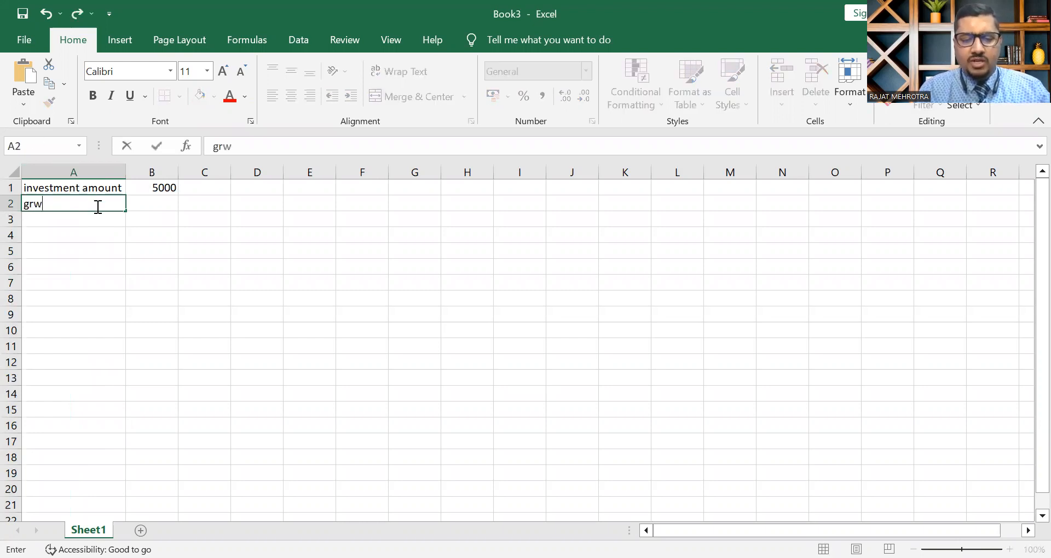
key(BackSpace)
text(owth in numbers)
click(140, 203)
text(1000)
Step: Add the label "return %" in A3 with the value 12% in B3
click(94, 217)
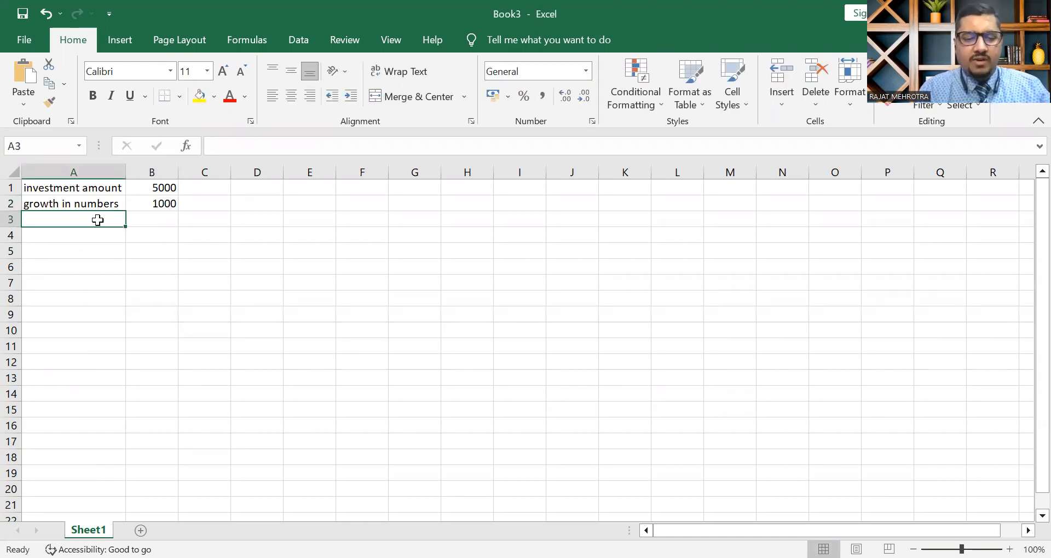
text(eturn)
key(BackSpace)
key(BackSpace)
key(BackSpace)
key(BackSpace)
key(BackSpace)
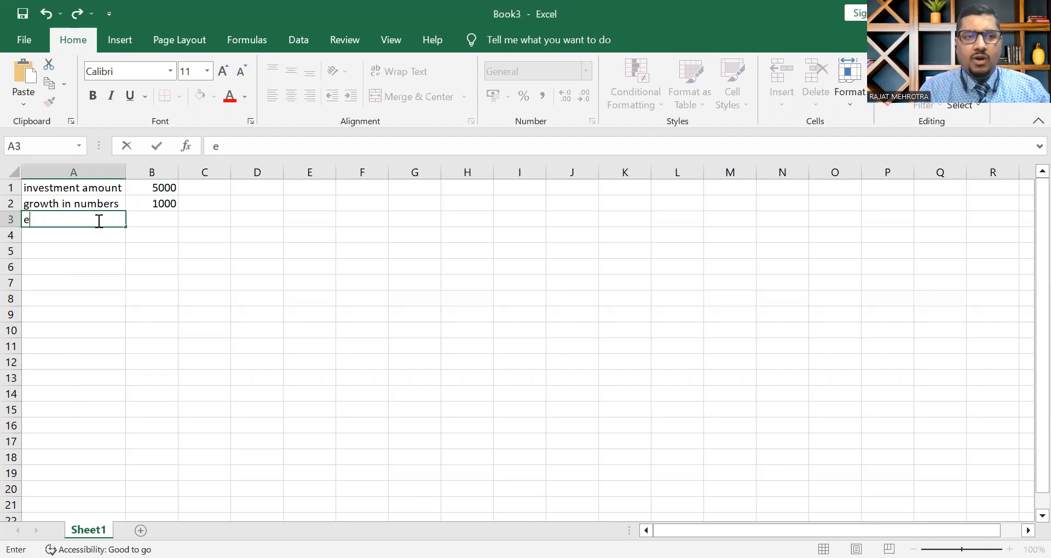
text(ret)
key(BackSpace)
key(BackSpace)
text(turn)
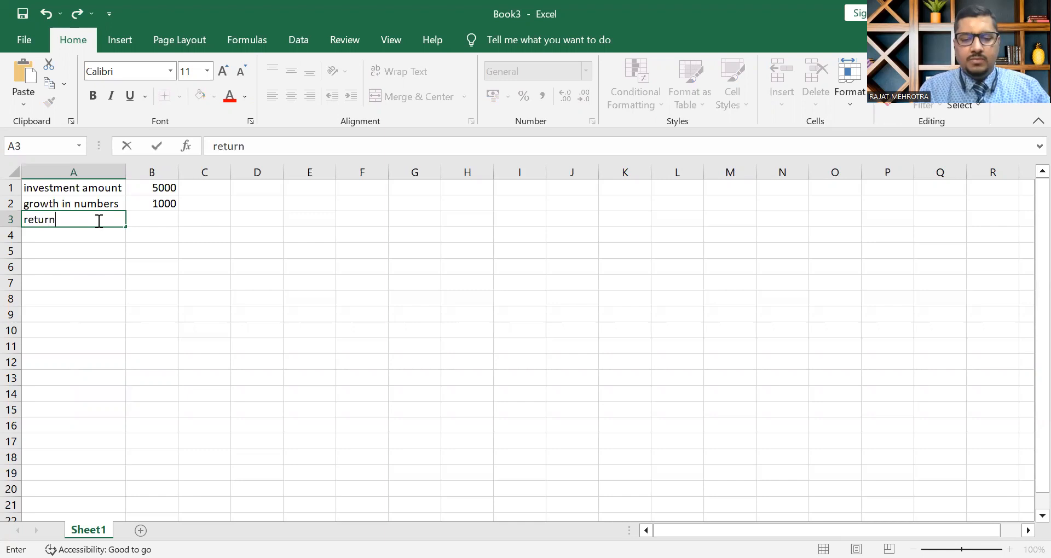
text( %)
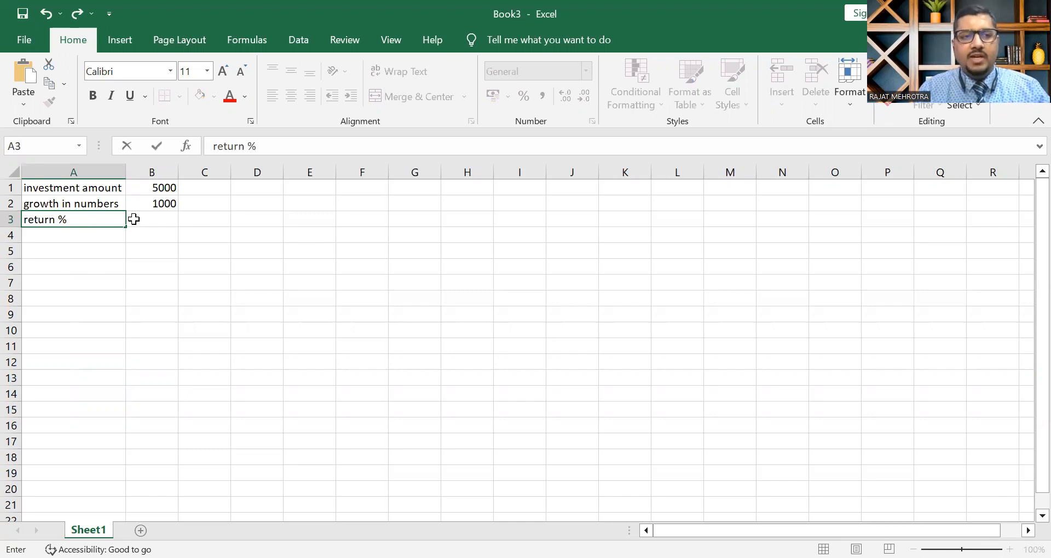
click(157, 219)
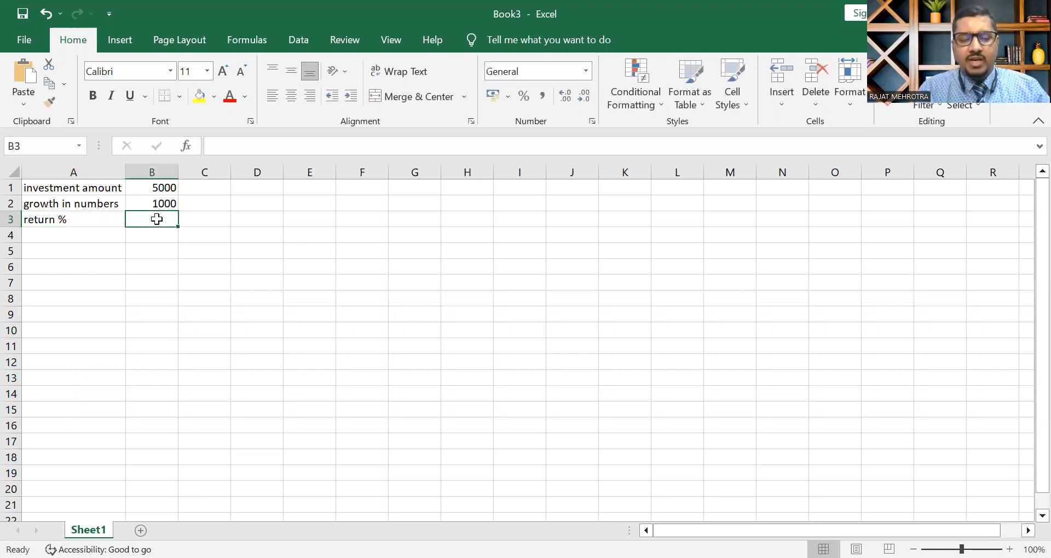
text(12)
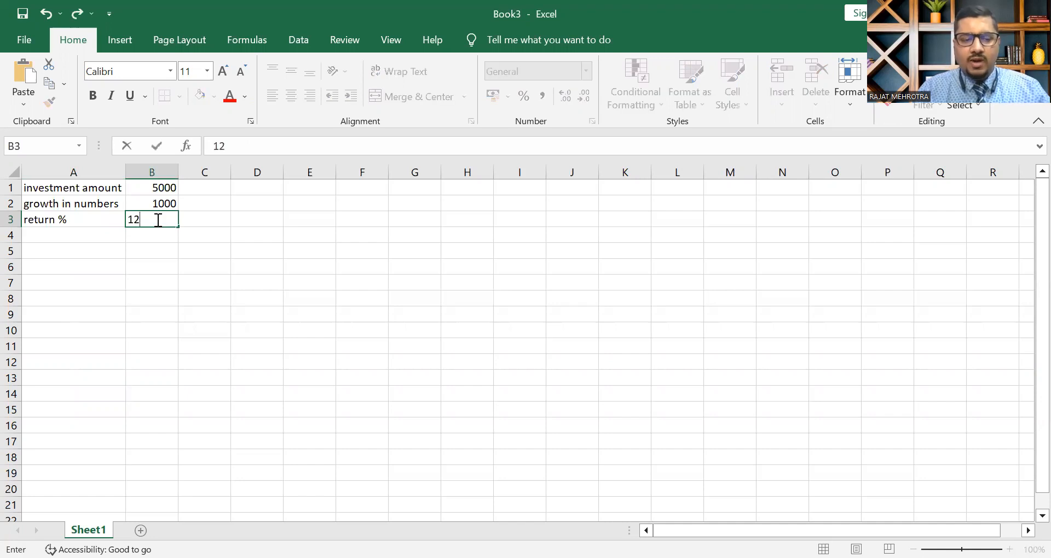
text(%)
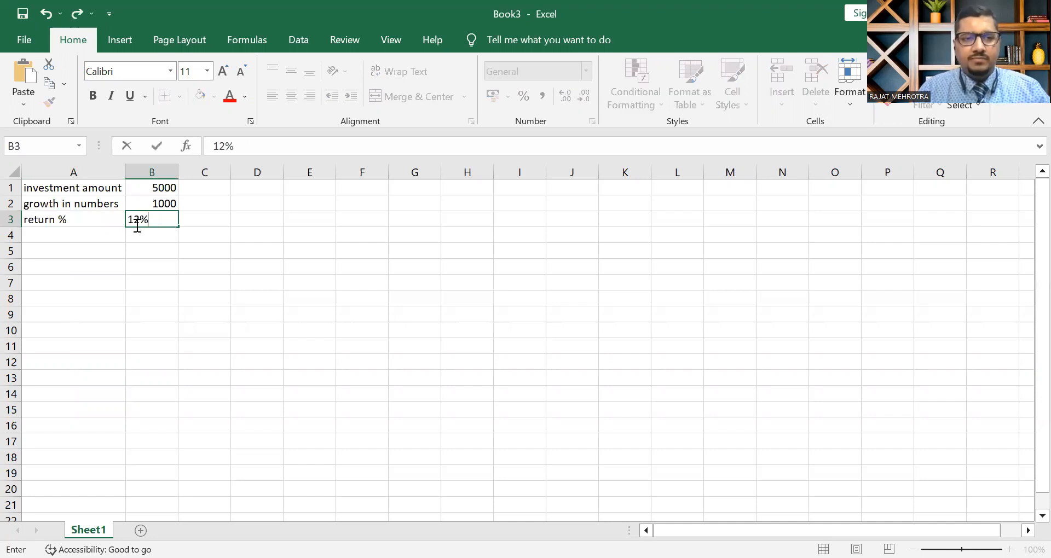
Step: Enter the label "monthly %" in cell A4, below the return percentage label
click(89, 237)
text(mi)
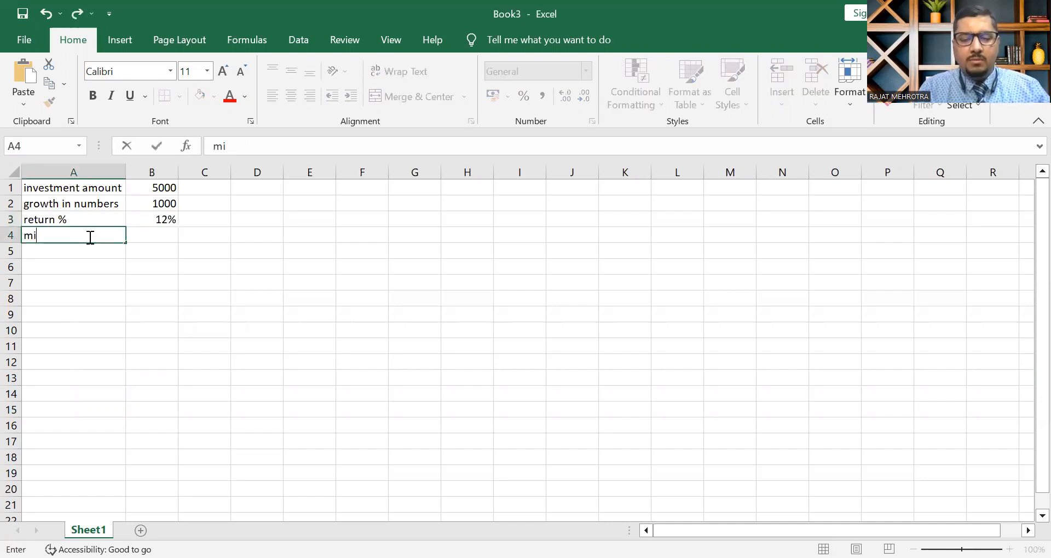
text(nthly)
key(BackSpace)
key(BackSpace)
key(BackSpace)
key(BackSpace)
key(BackSpace)
text(monyhl)
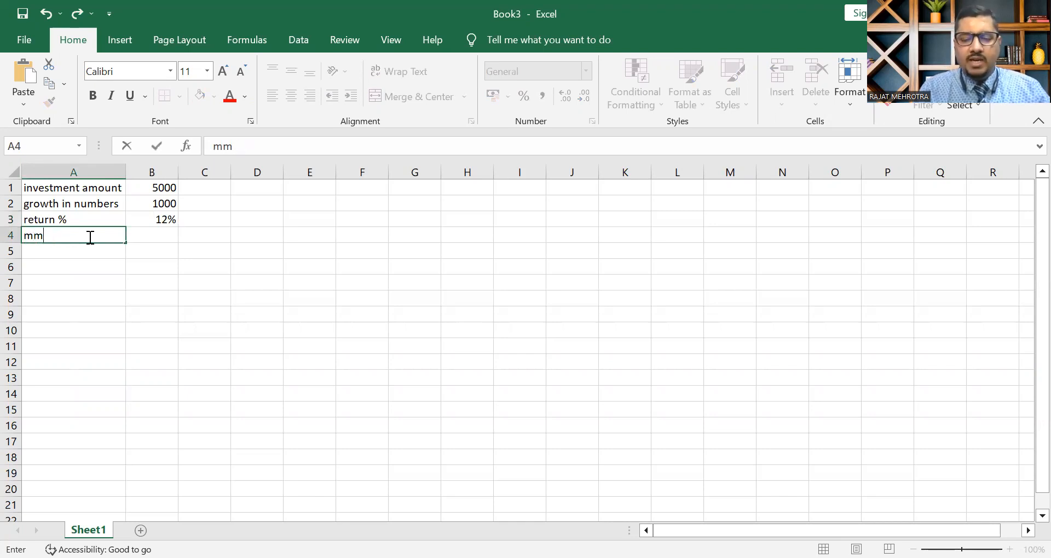
key(BackSpace)
key(BackSpace)
key(BackSpace)
key(BackSpace)
key(BackSpace)
key(BackSpace)
text(ony)
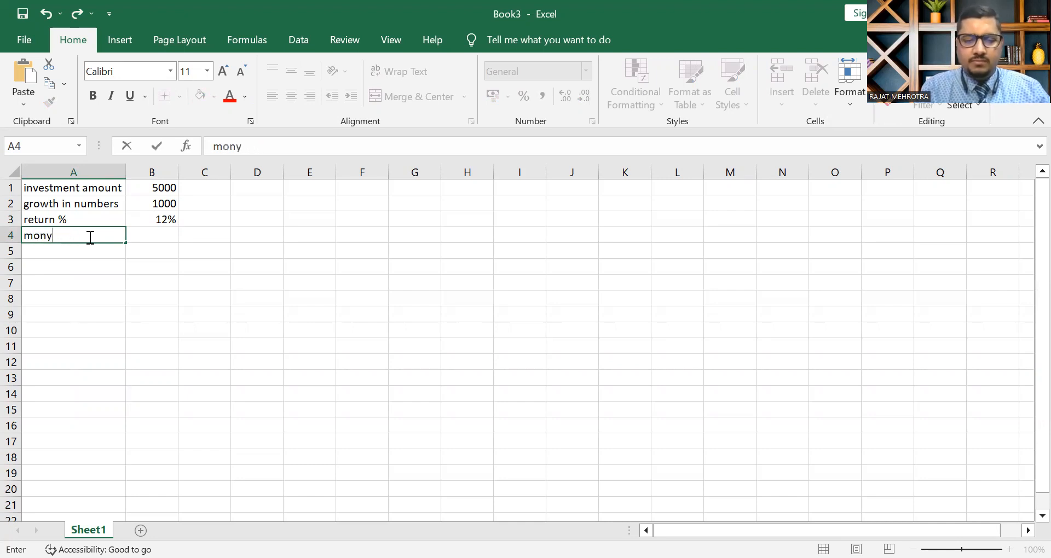
key(BackSpace)
text(thly)
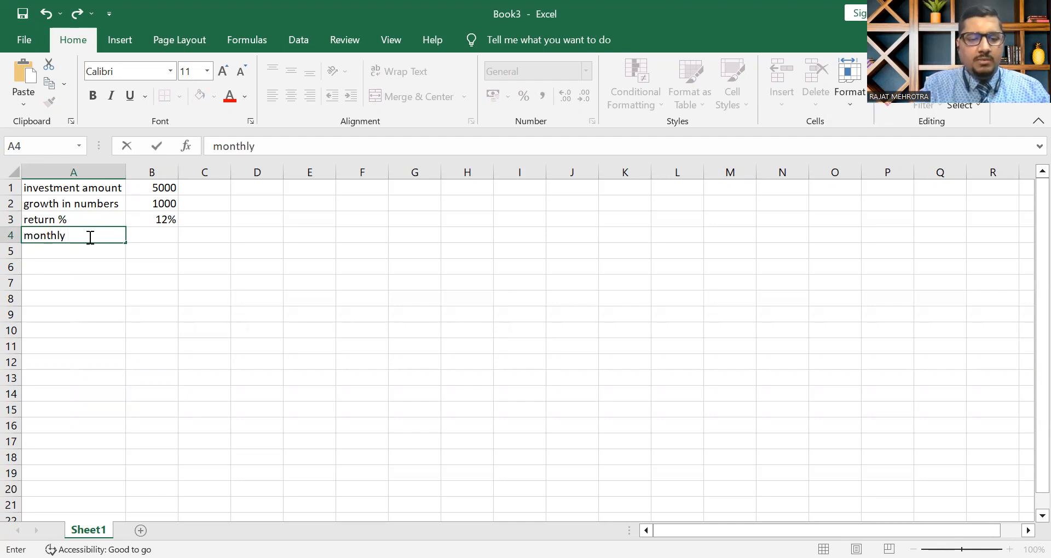
text( %)
click(149, 238)
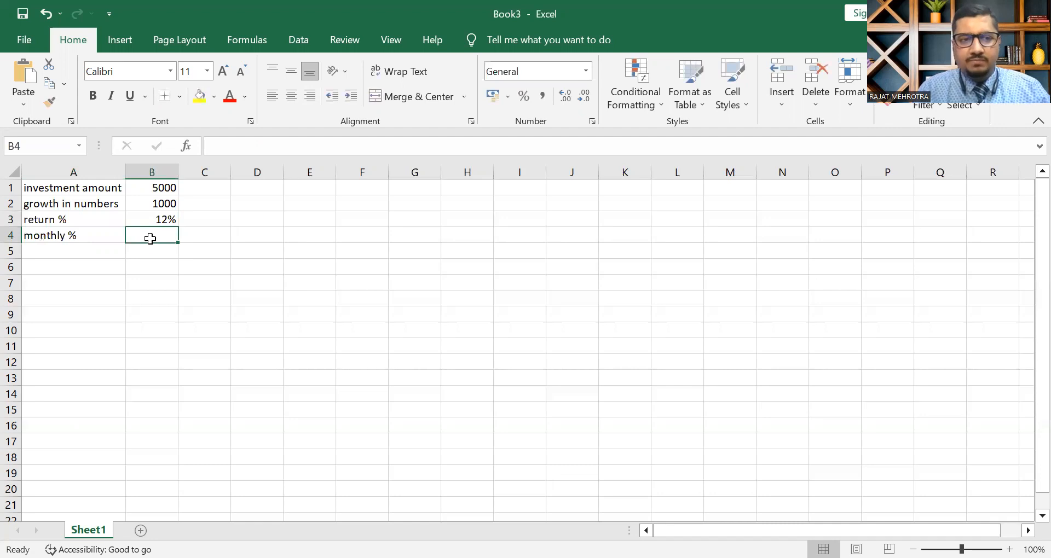
Step: Add the label "frequency" in A5 with the value 12 in B5
click(73, 252)
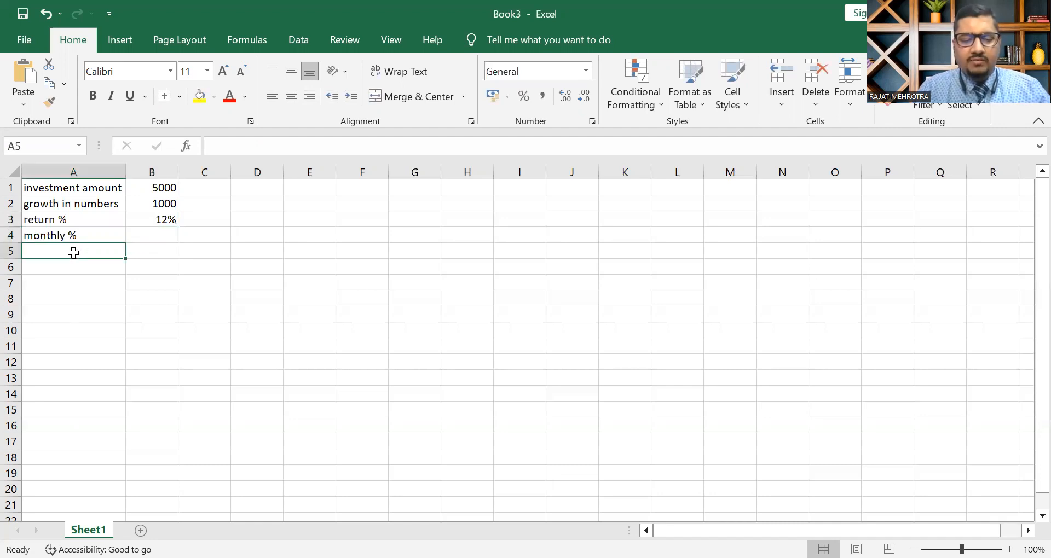
text(frequency)
click(151, 237)
click(157, 252)
text(12)
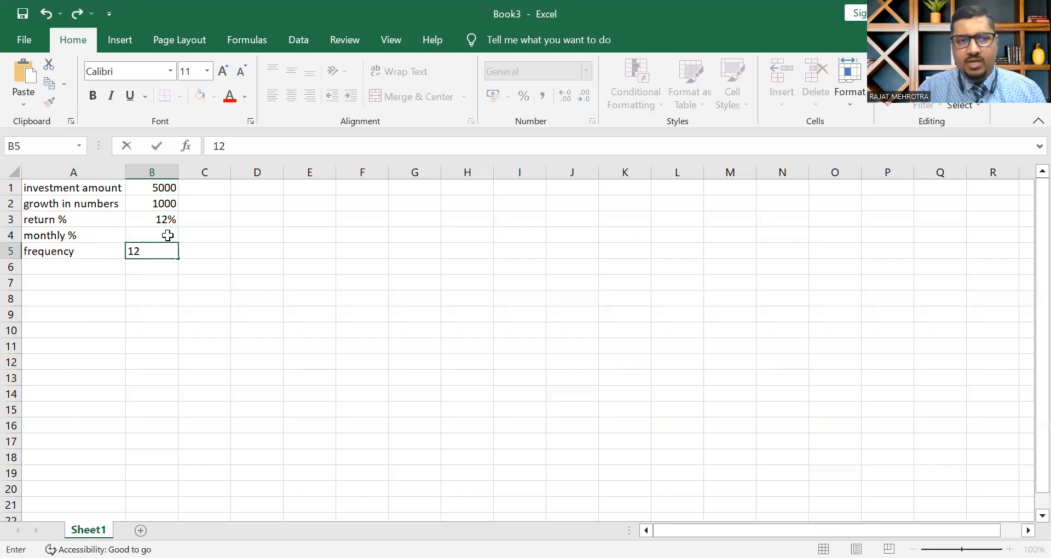
click(170, 219)
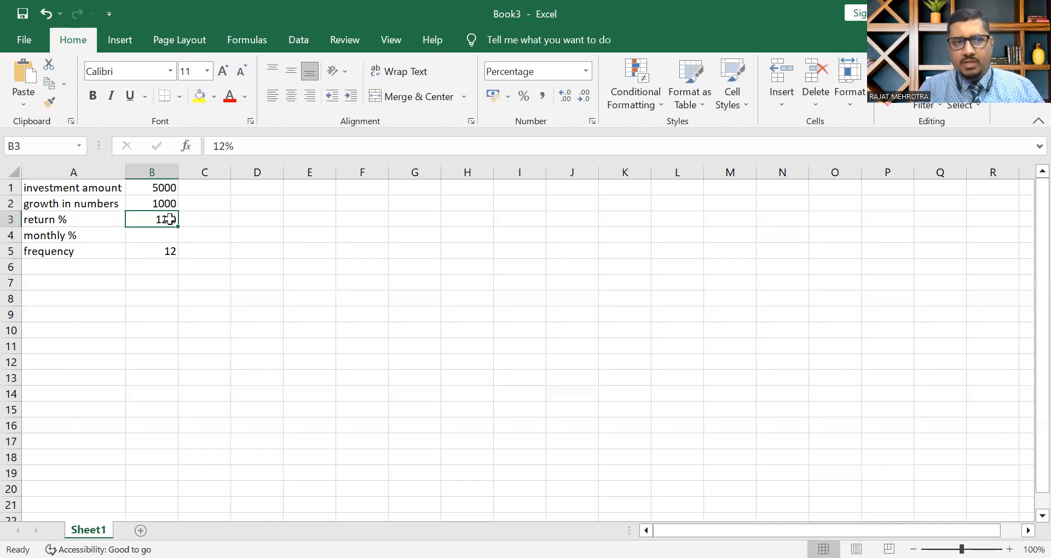
Step: Change the label in A4 to "monthly return %"
key(ctrl+Home)
click(91, 241)
click(90, 246)
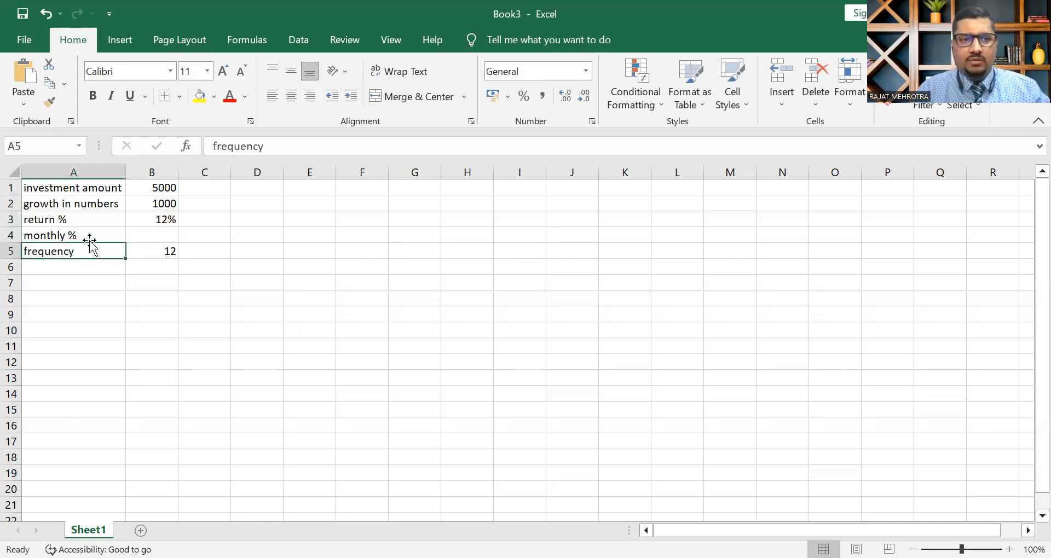
click(91, 239)
double_click(92, 240)
key(BackSpace)
text(retur)
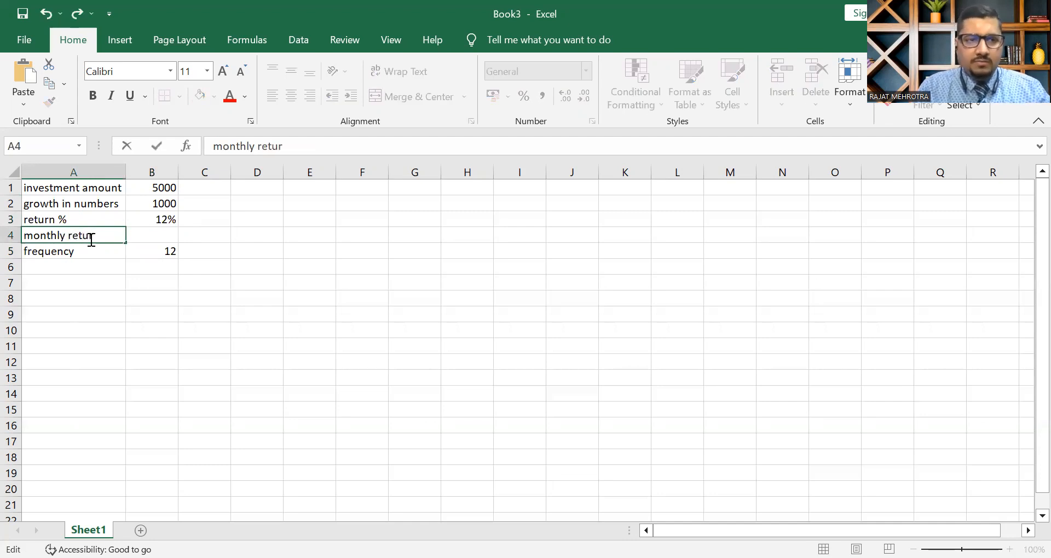
text(n)
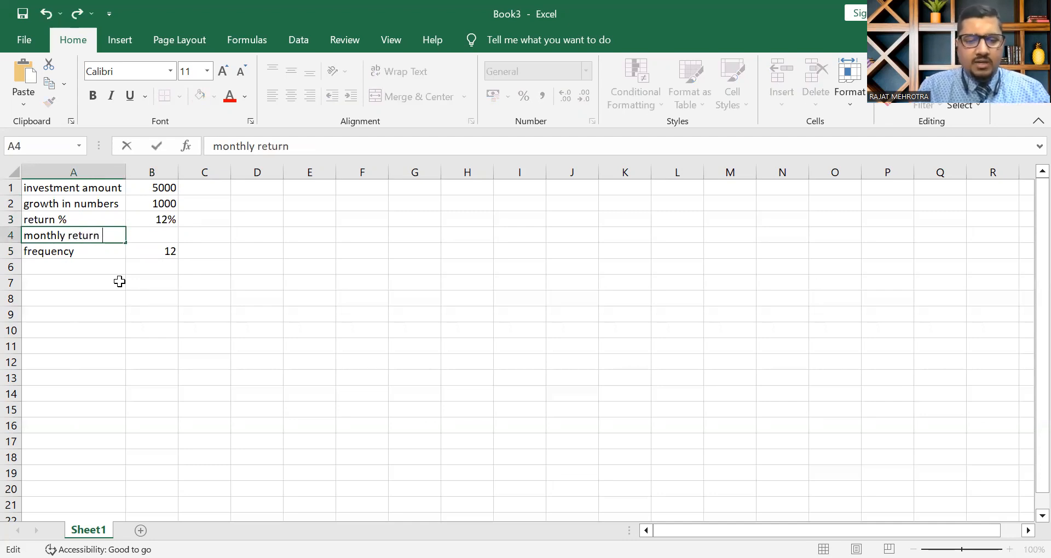
text( %)
Step: Calculate the monthly return in B4 with the formula =(1+B3)^(1/12)-1
click(159, 237)
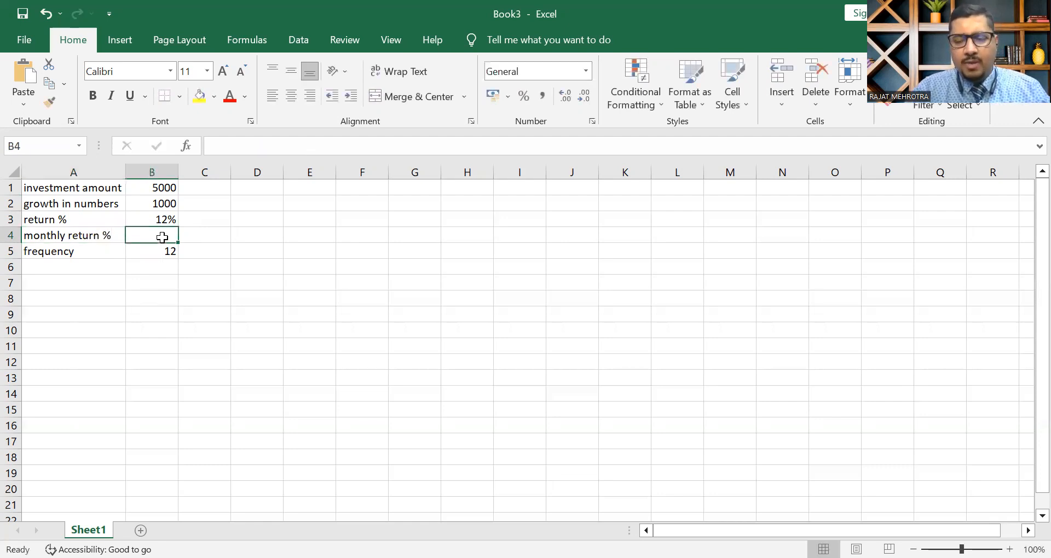
text(=)
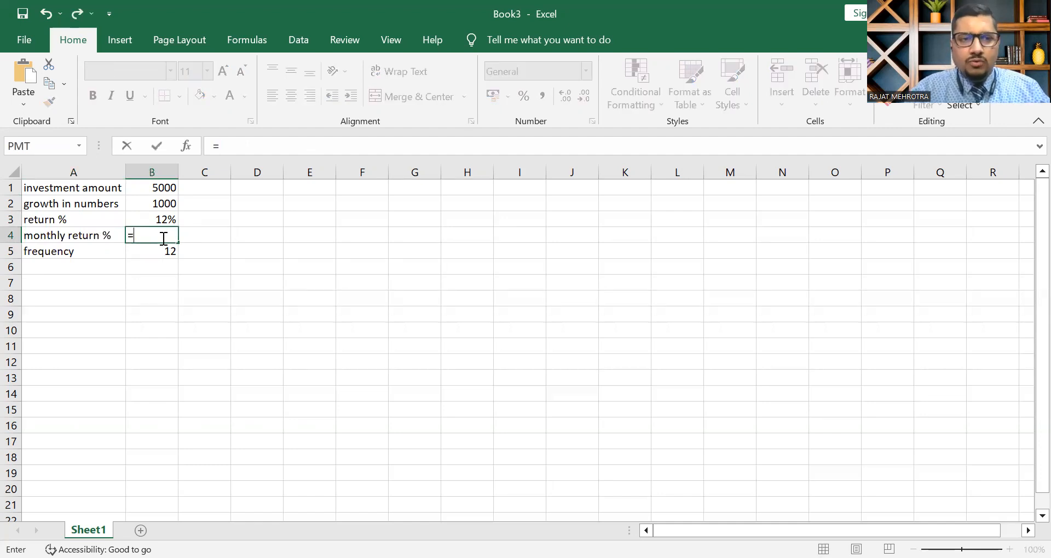
text(()
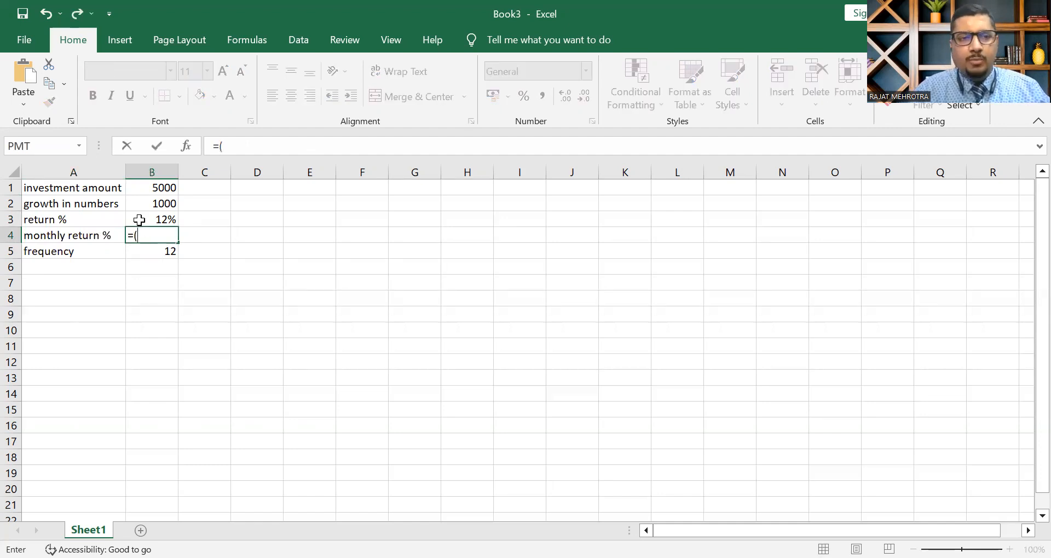
text(1)
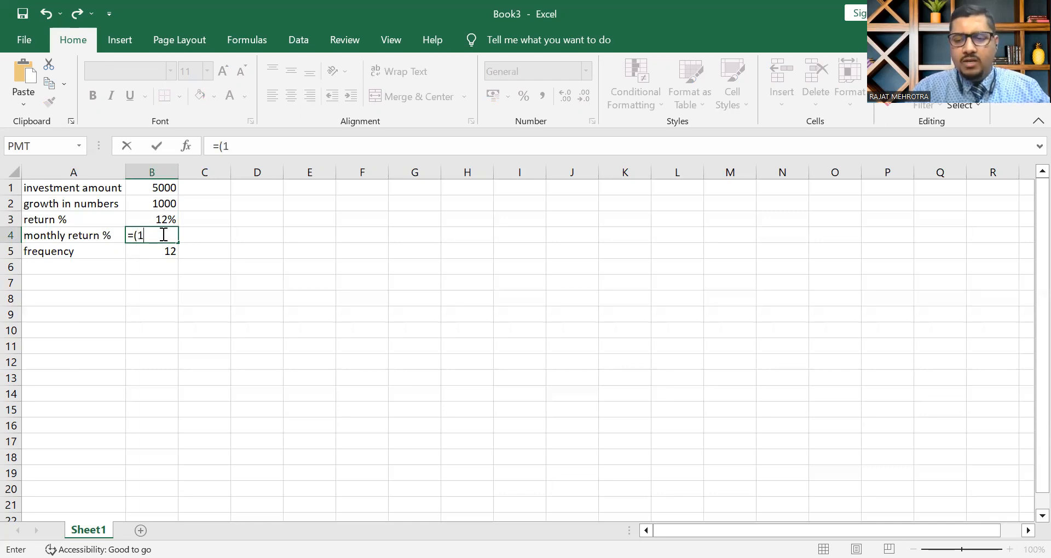
text(+)
click(167, 219)
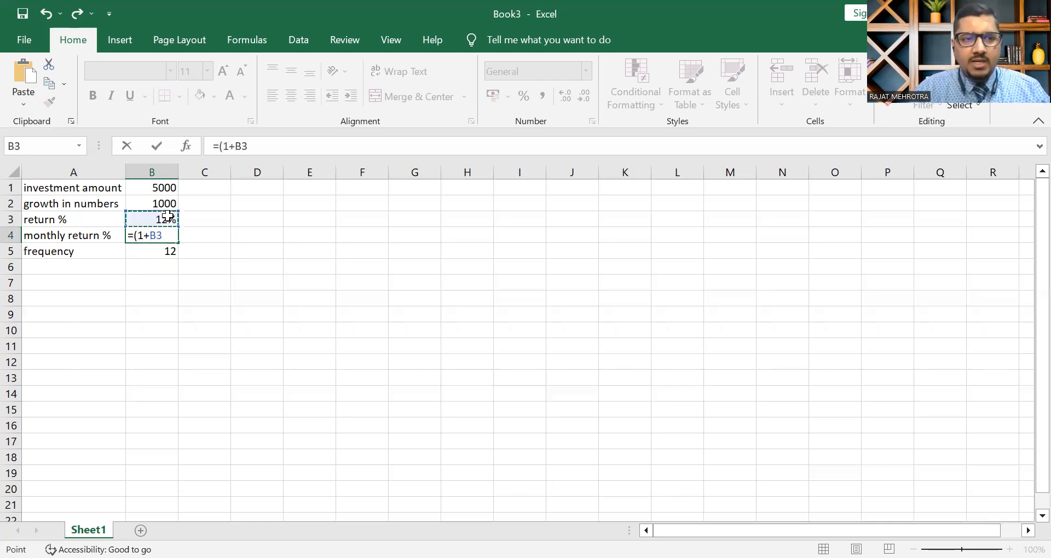
text())
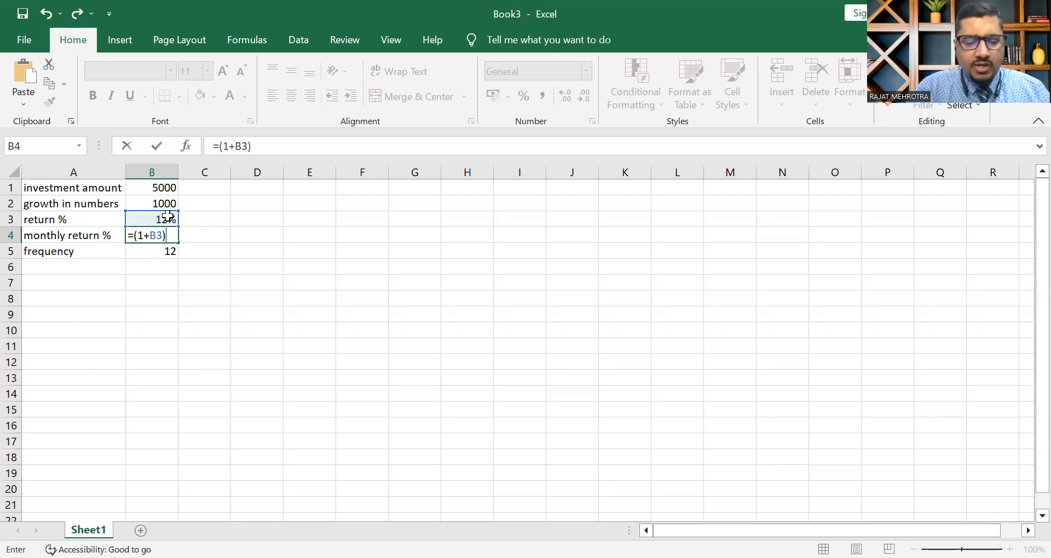
text(^(1/)
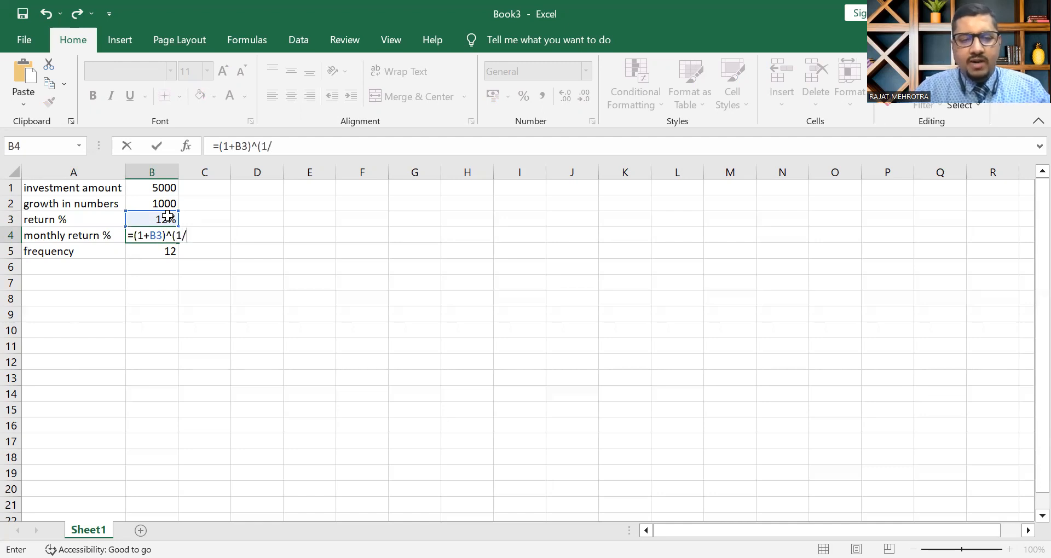
text(12)-1)
key(Return)
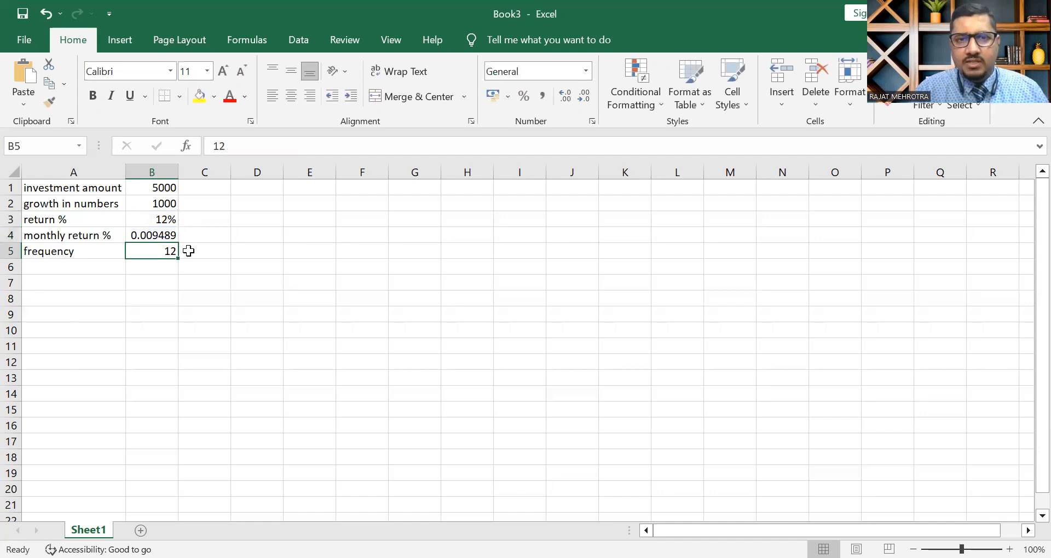
click(584, 71)
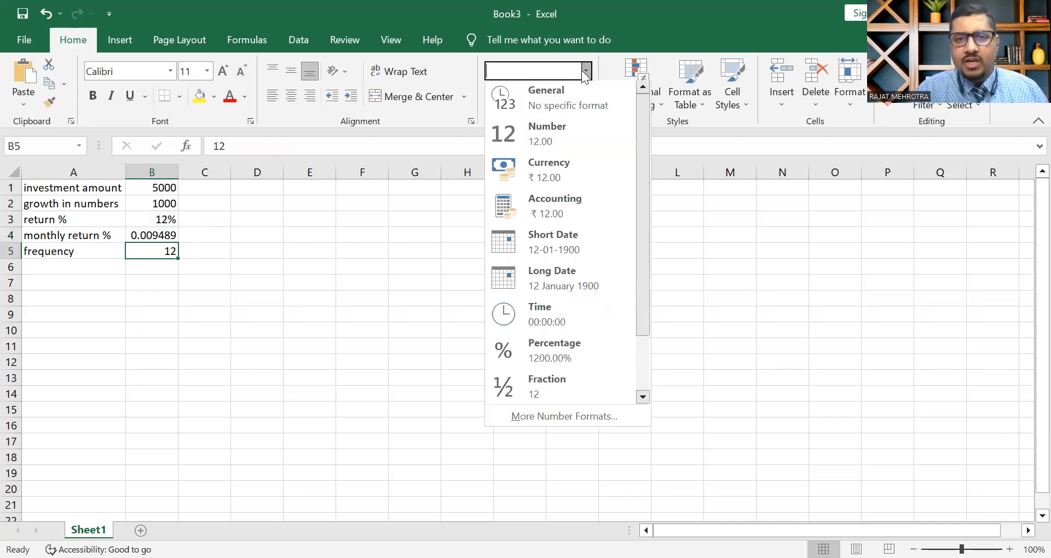
click(552, 345)
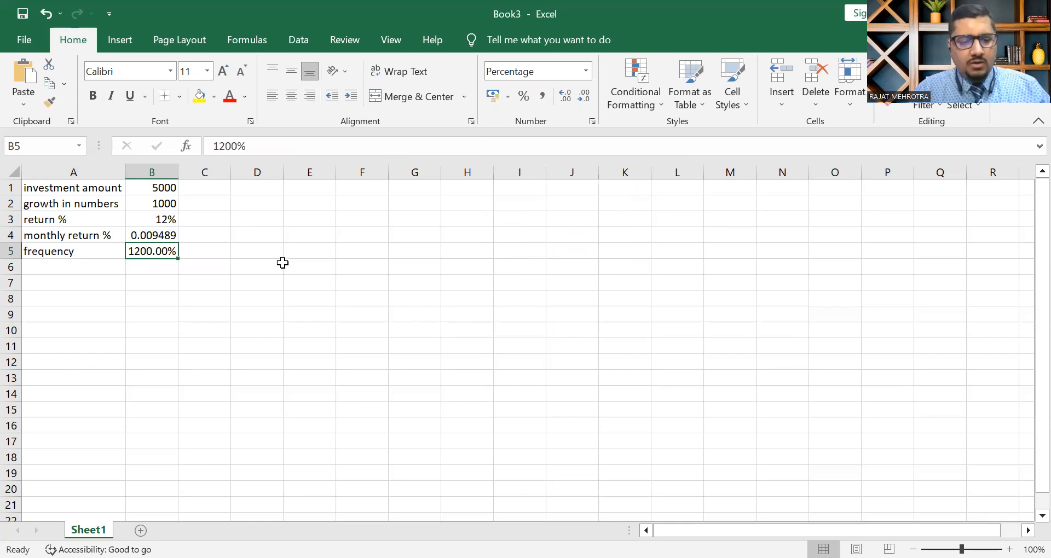
key(ctrl+z)
Step: Format the monthly return in B4 as Percentage
click(162, 234)
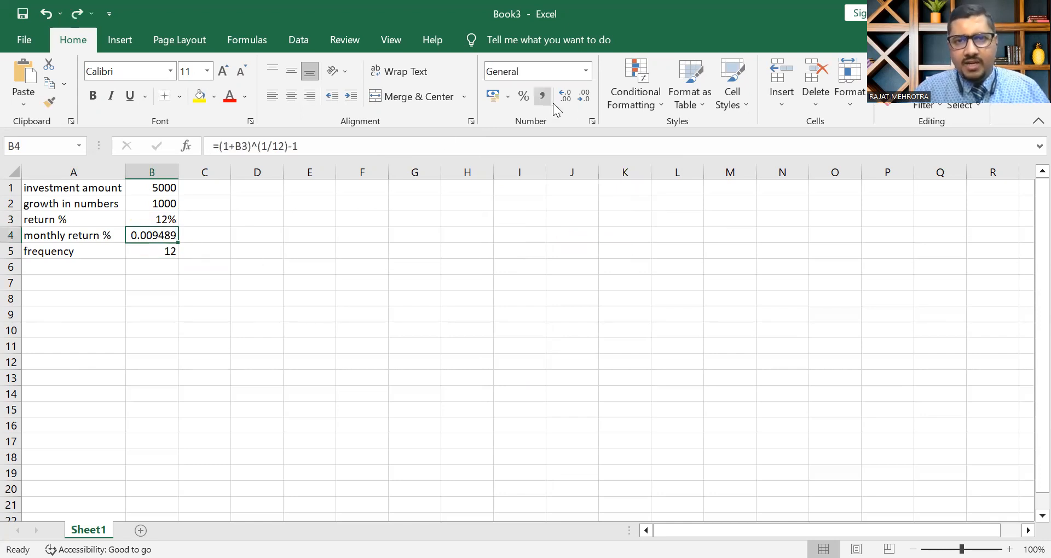
click(586, 73)
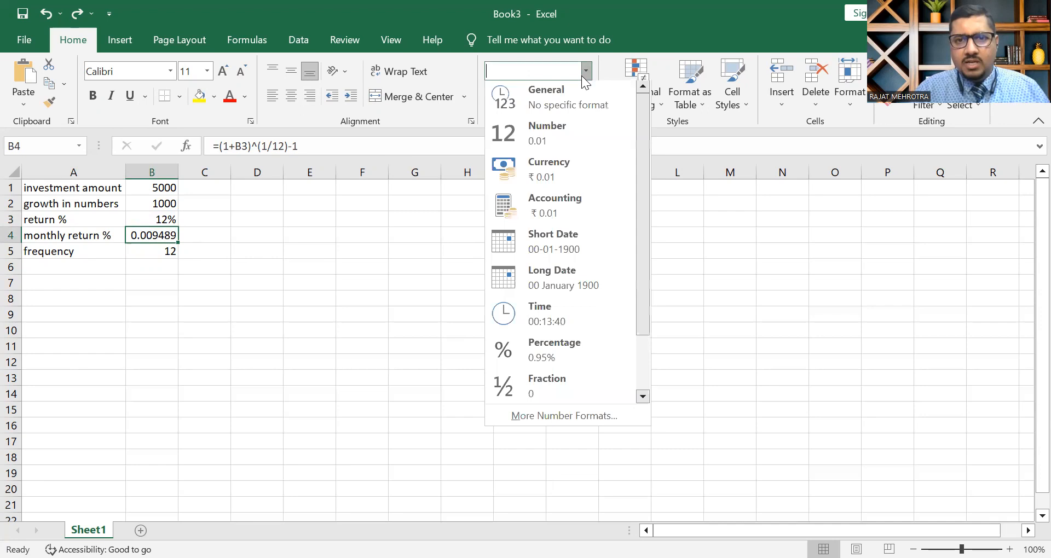
click(554, 356)
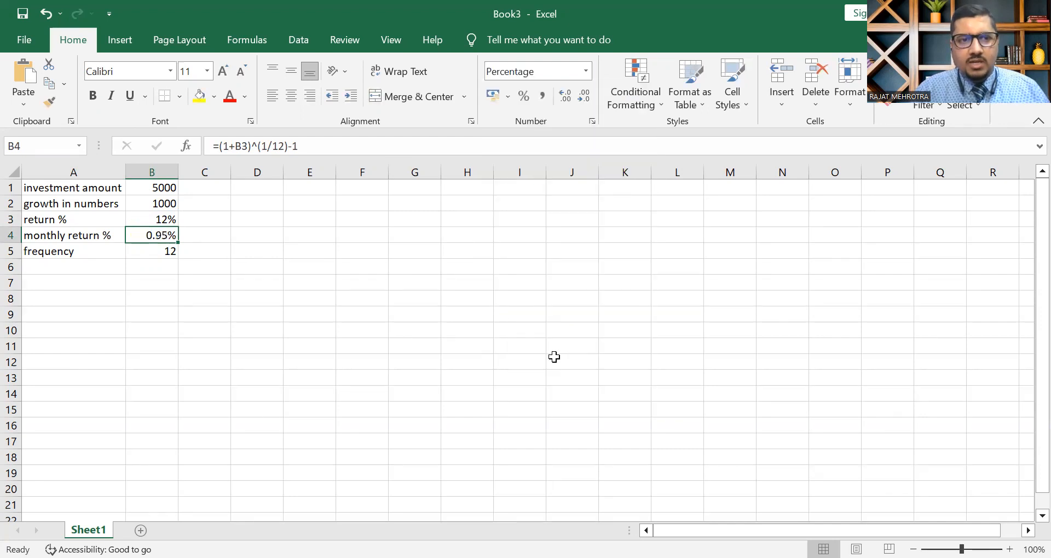
click(316, 345)
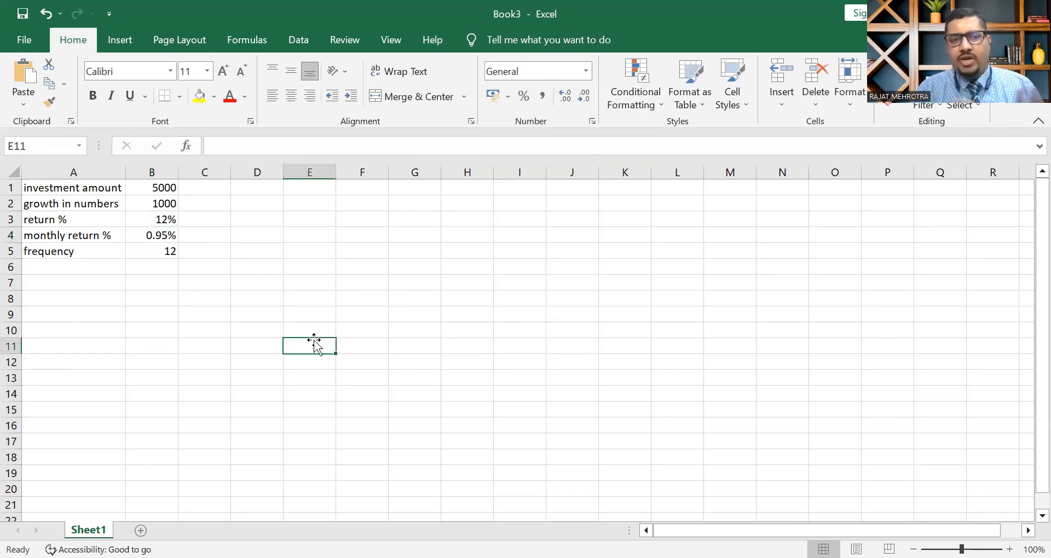
Step: Add the headers "Year", "SIP" and "Accumulation" in E1:G1 and autofit column G to its text
click(289, 186)
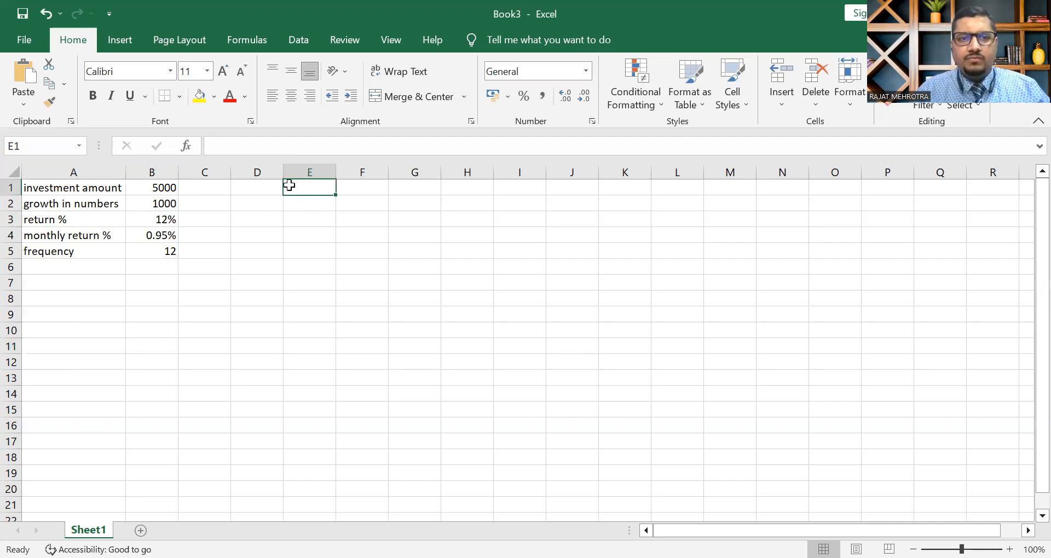
text(Year)
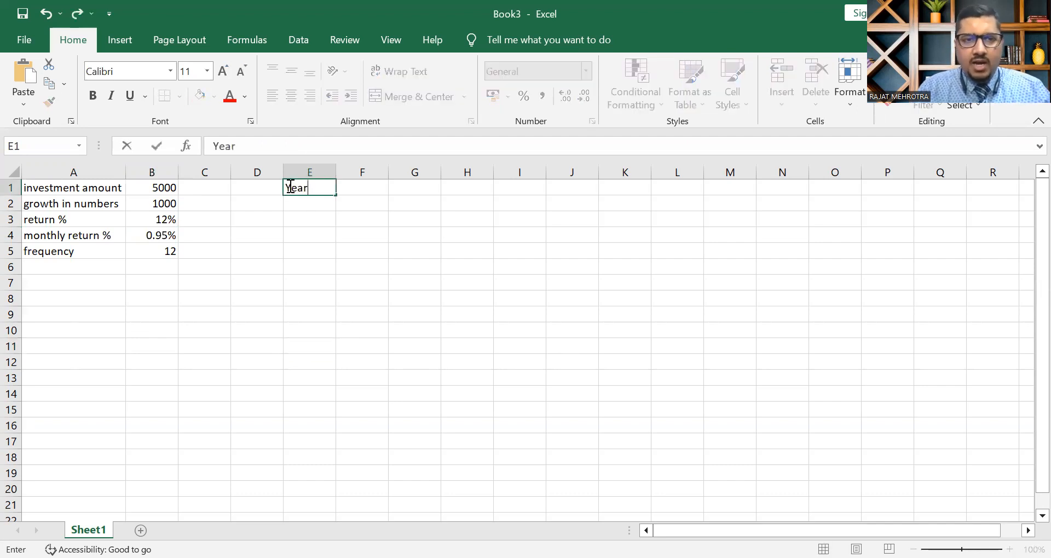
key(Tab)
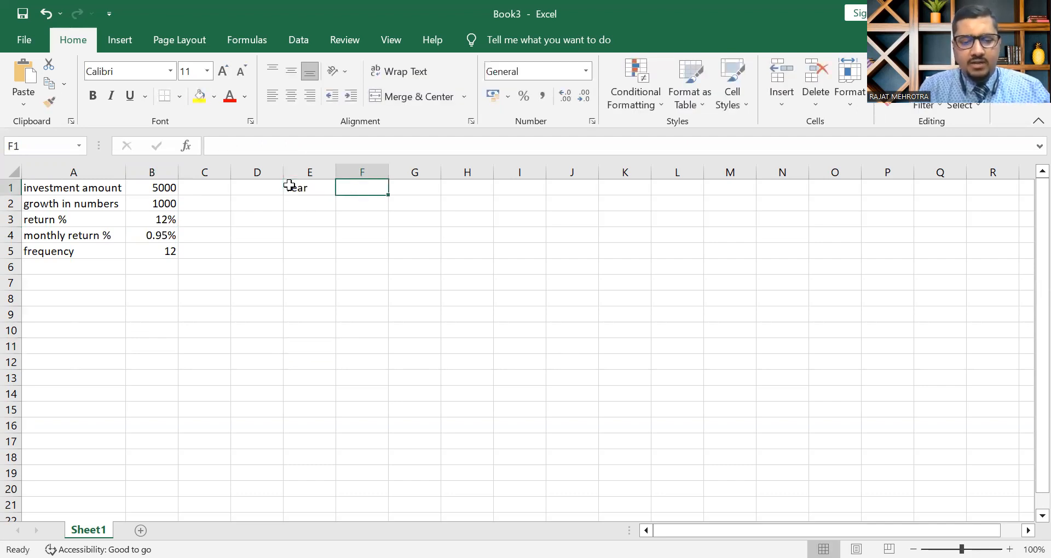
text(SIP)
key(Tab)
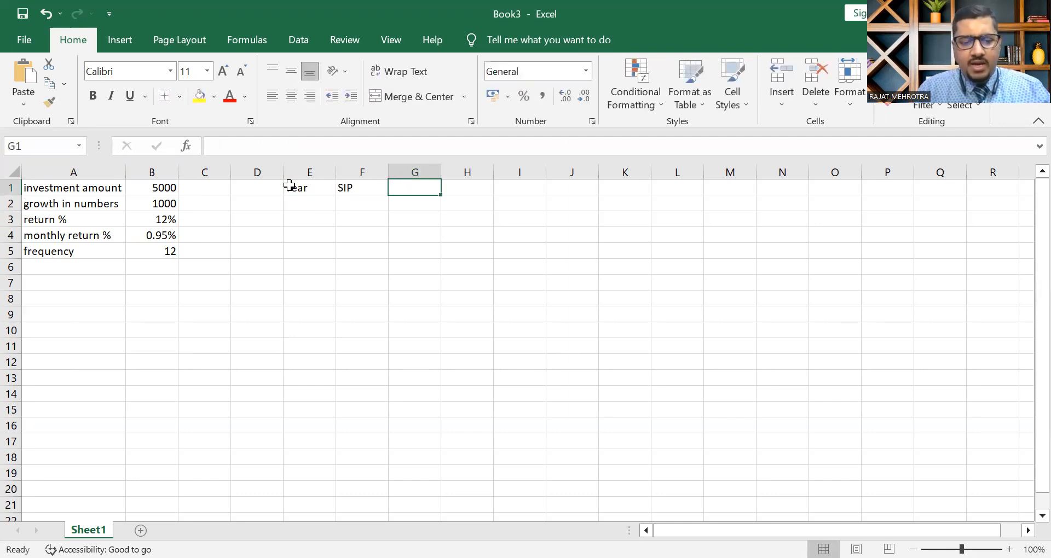
text(Ac)
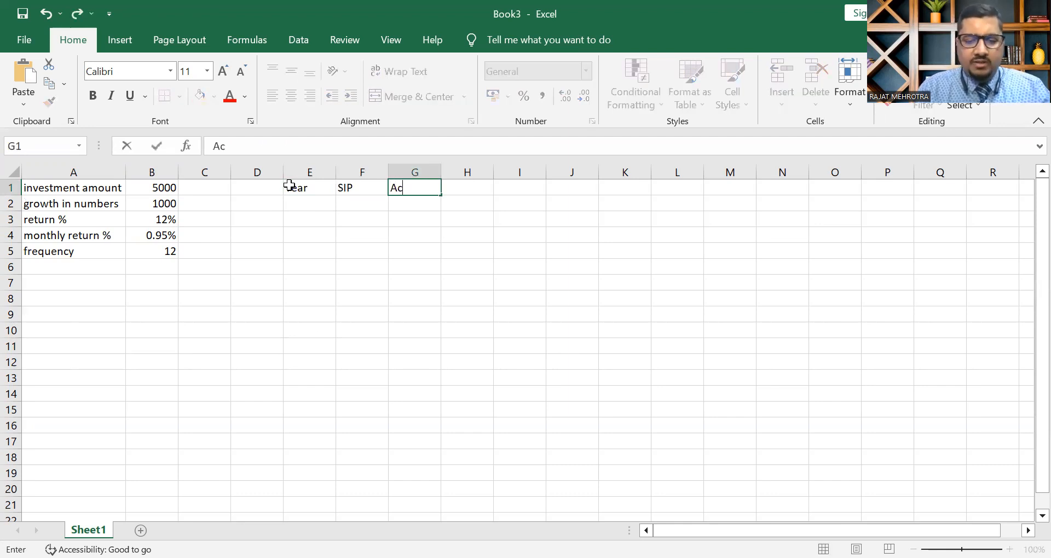
text(cumulation)
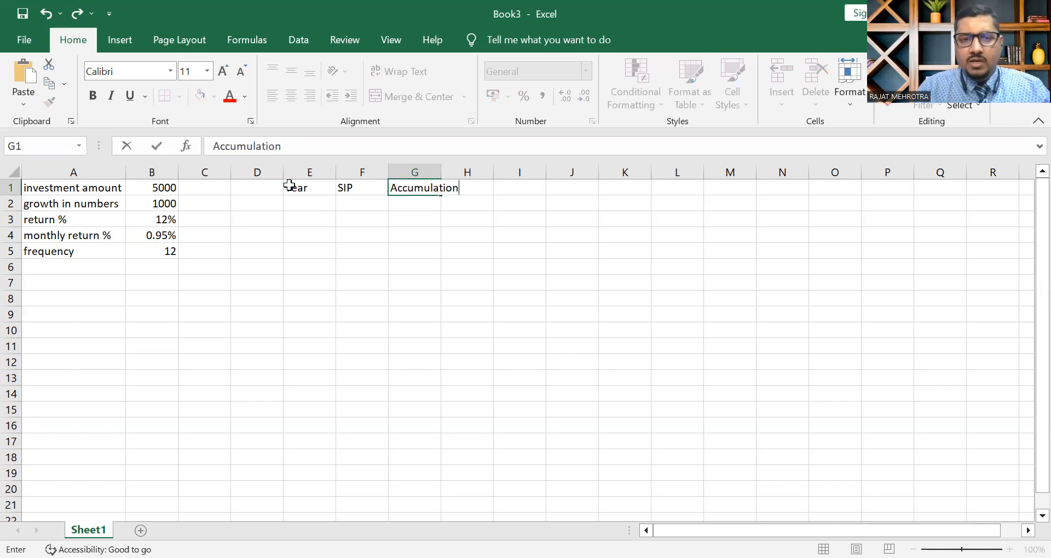
double_click(441, 164)
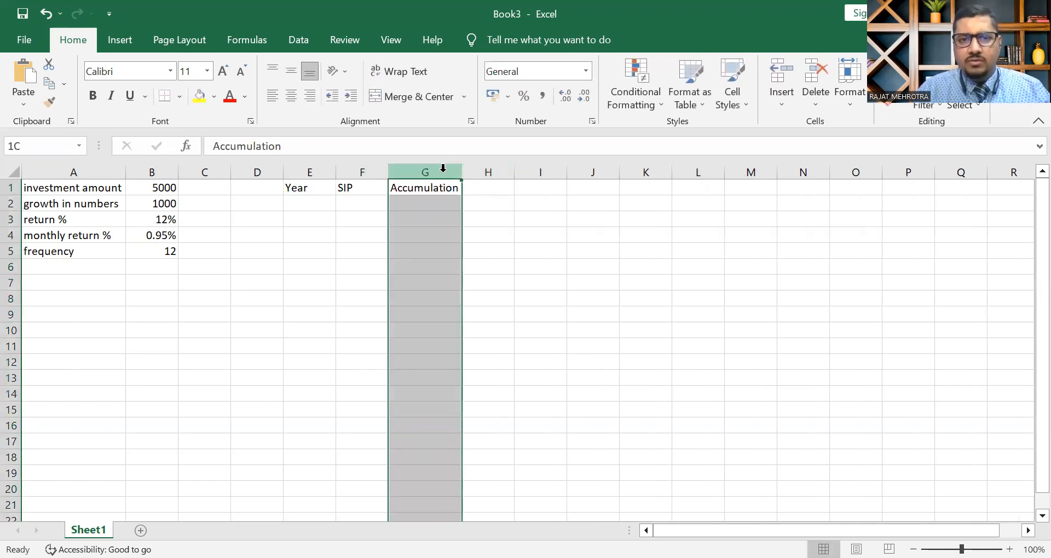
Step: Set the font color of the input block A1:B5 to orange
click(243, 197)
drag(110, 186, 162, 251)
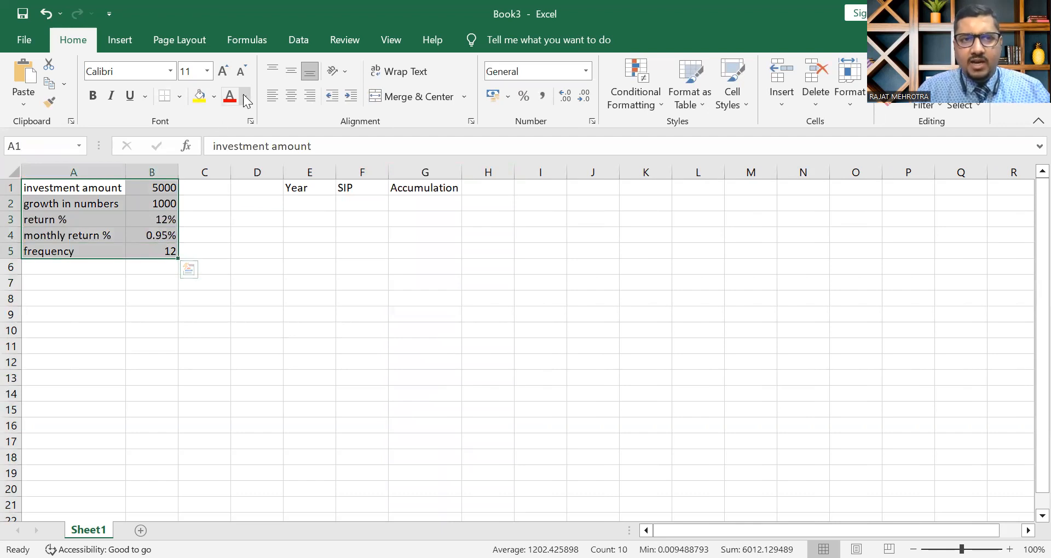
click(261, 244)
click(302, 342)
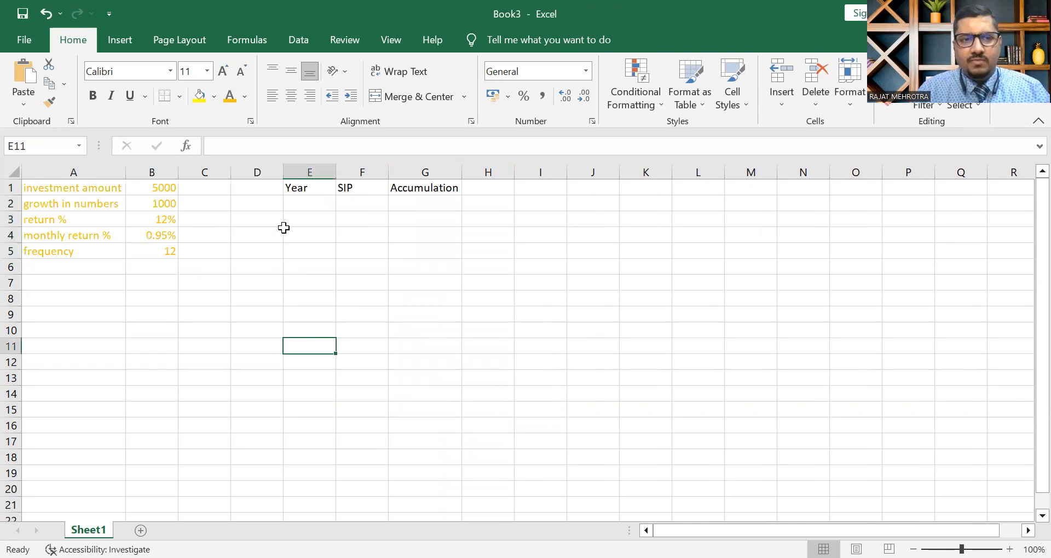
Step: Set the font color of the input labels and values in A1:B5 to the standard blue
drag(83, 187, 154, 250)
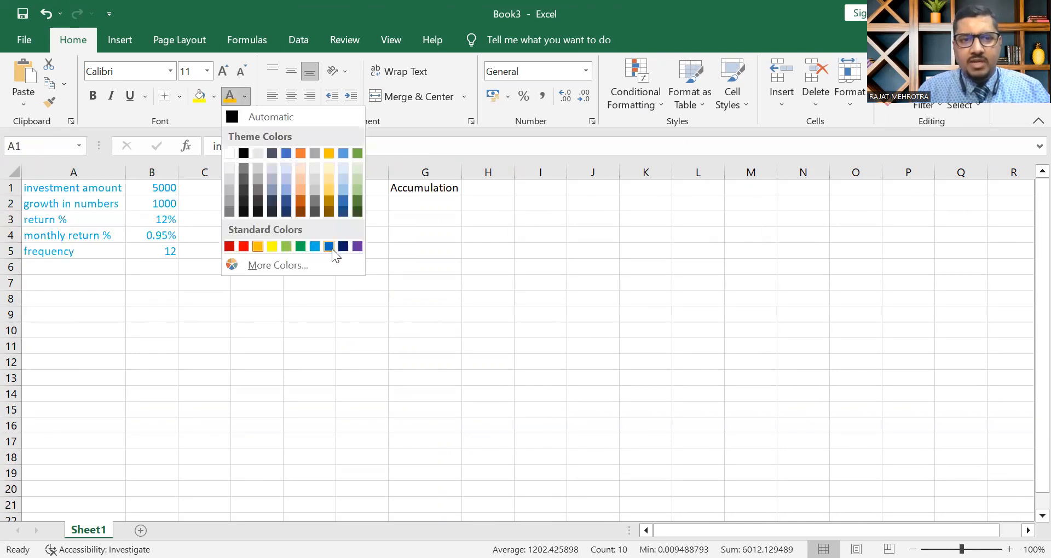
click(331, 248)
click(340, 299)
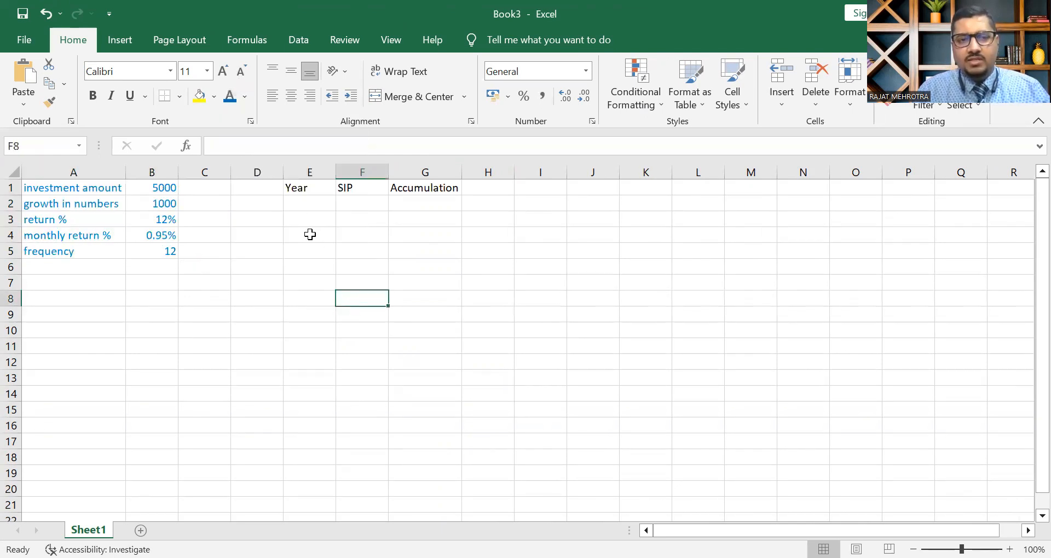
Step: Enter 1, 2 and 3 under Year starting in E2 and extend the series down to 30 in E31
click(303, 204)
text(1)
key(Return)
text(2)
key(Return)
text(3)
key(Return)
drag(312, 203, 317, 235)
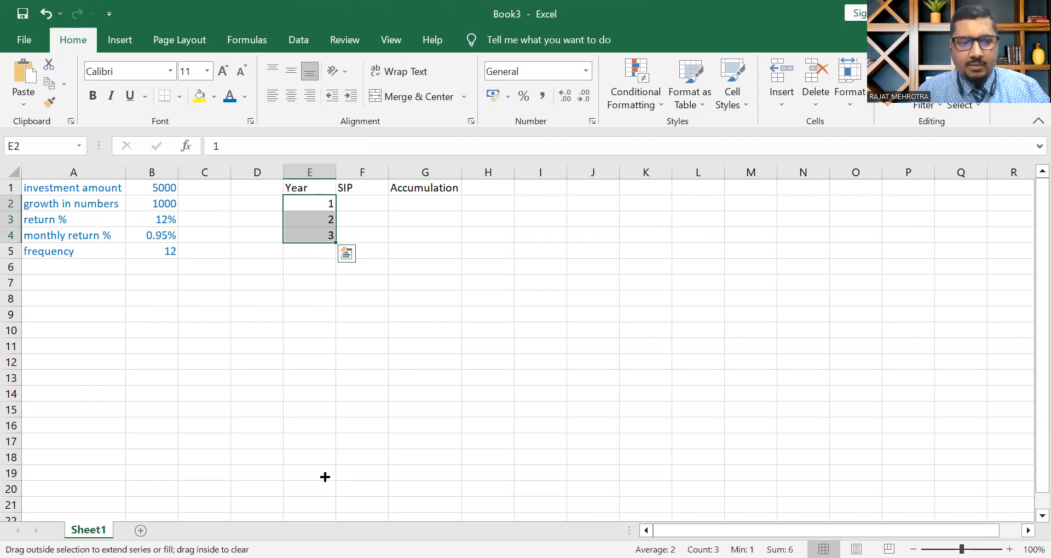
drag(325, 477, 327, 469)
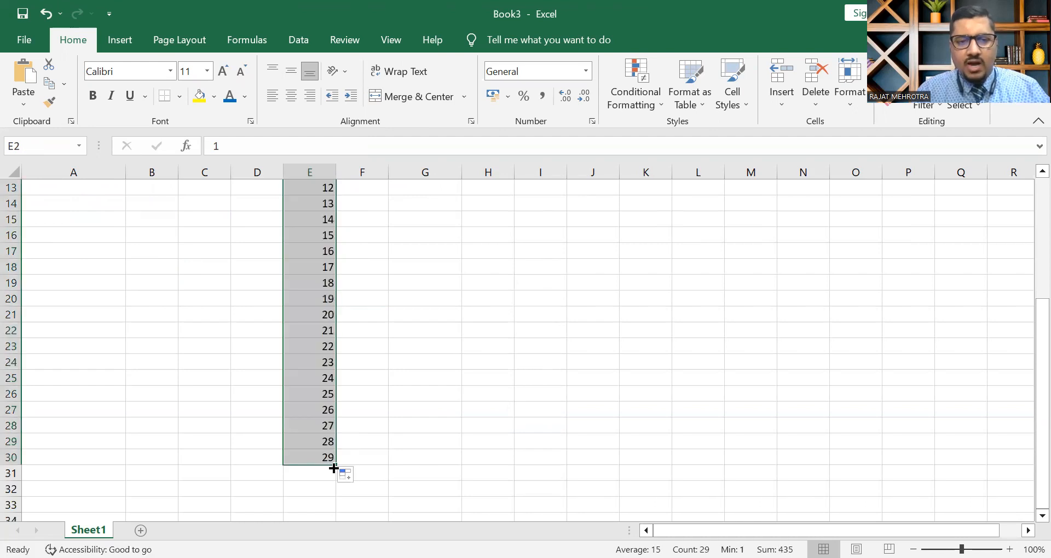
click(336, 465)
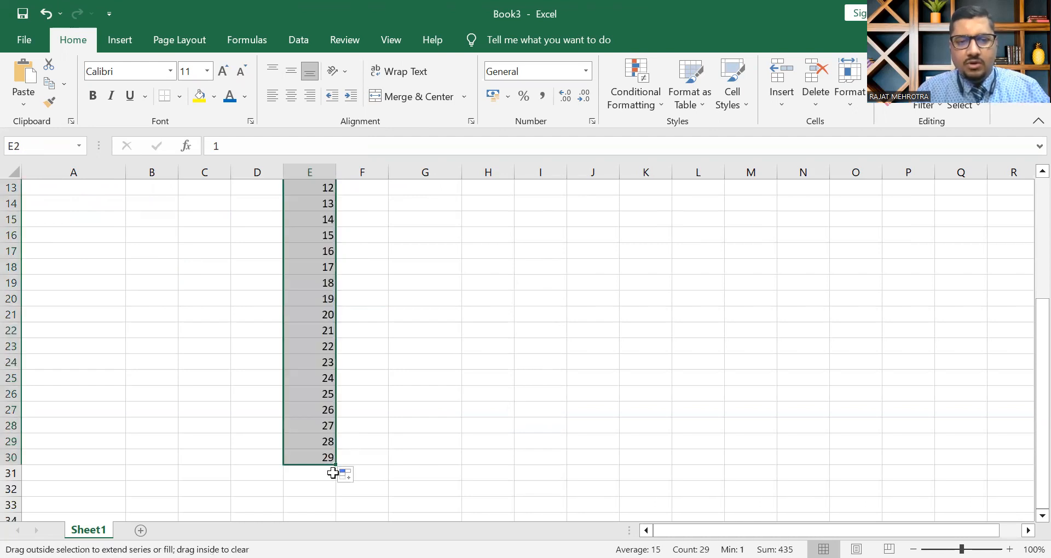
drag(333, 473, 334, 475)
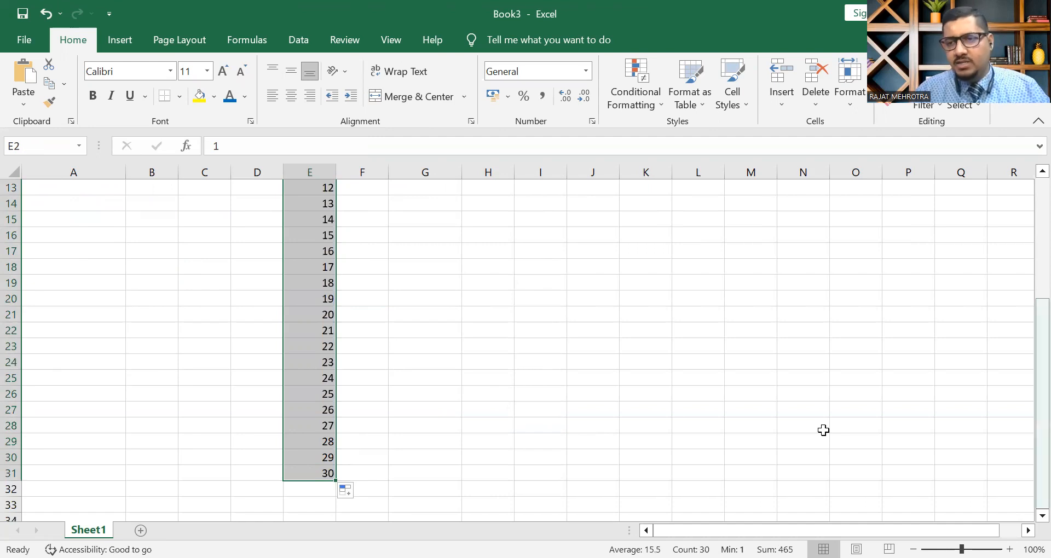
Step: Link the first year's SIP in F2 to the investment amount with the formula =B1
drag(1042, 411, 1027, 198)
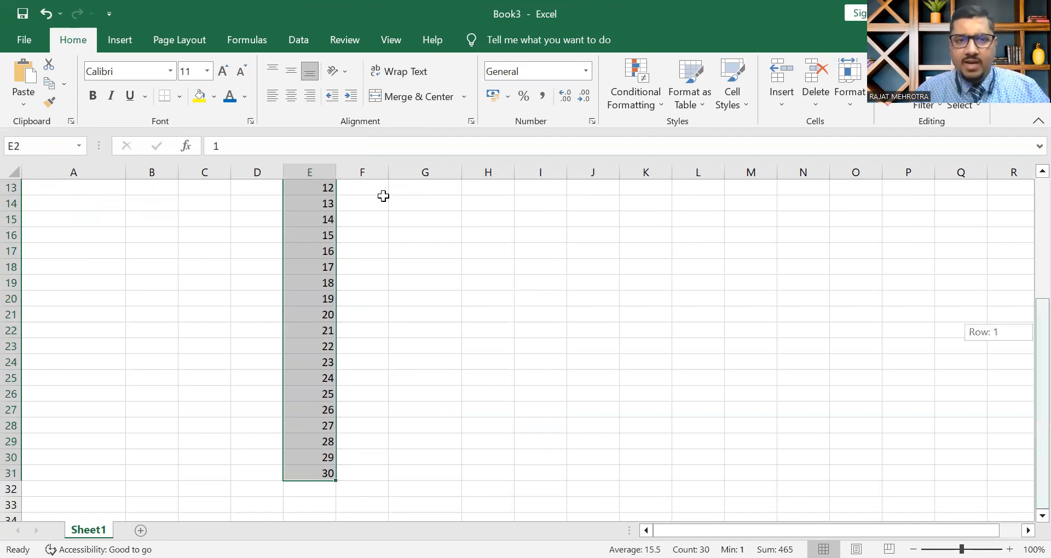
click(375, 206)
text(=)
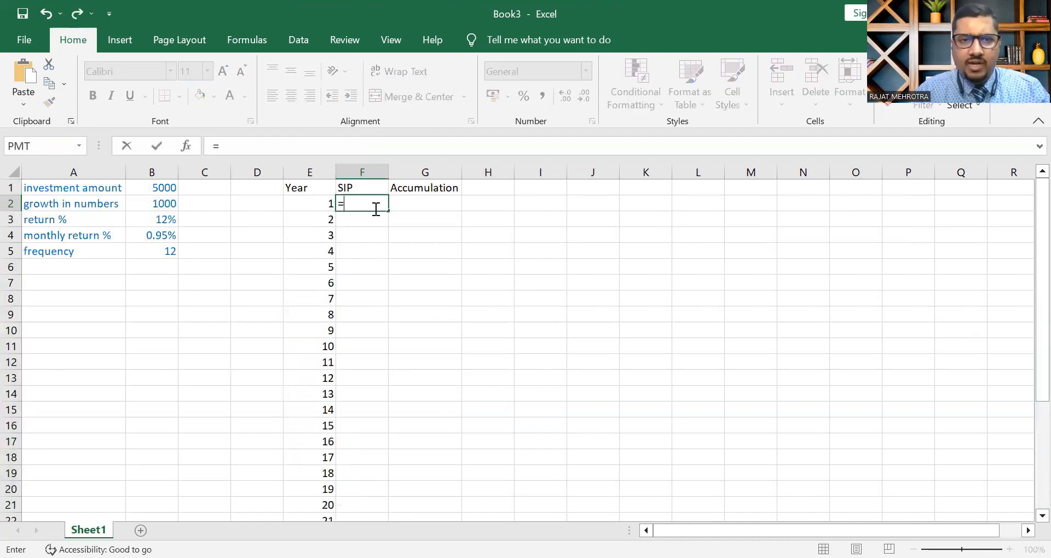
click(173, 187)
key(Return)
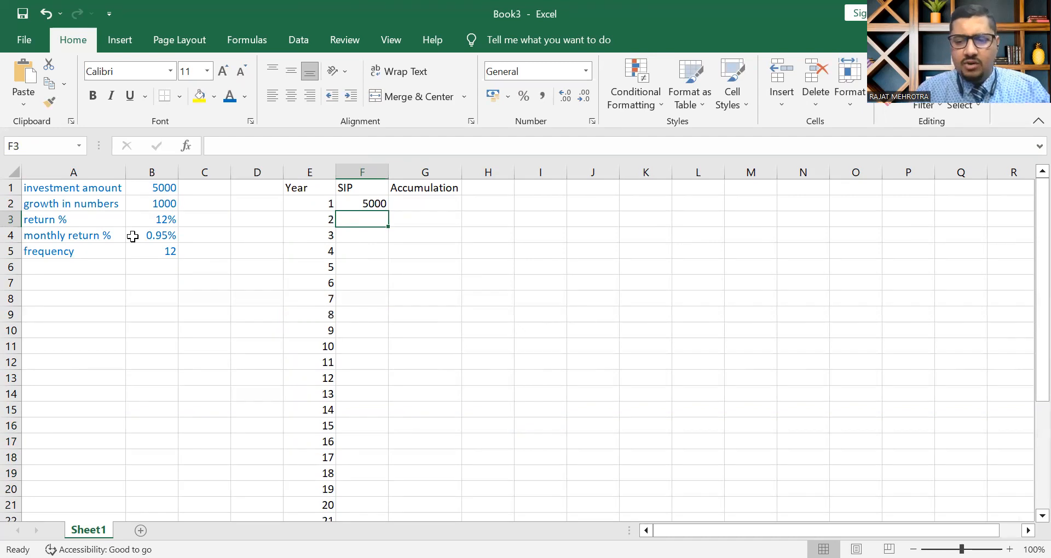
Step: Calculate the second year's SIP in F3 with the formula =F2+B$2
text(=)
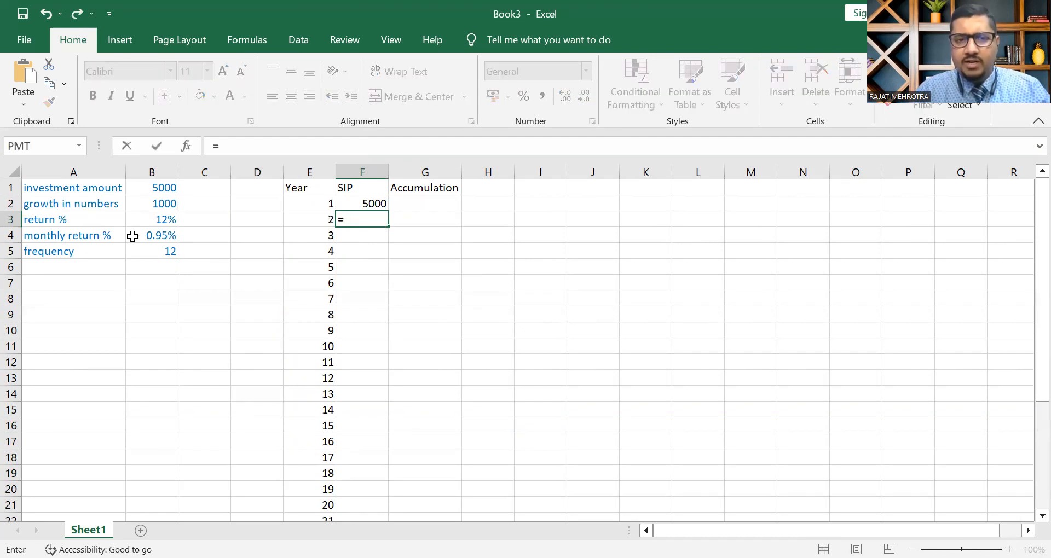
click(351, 203)
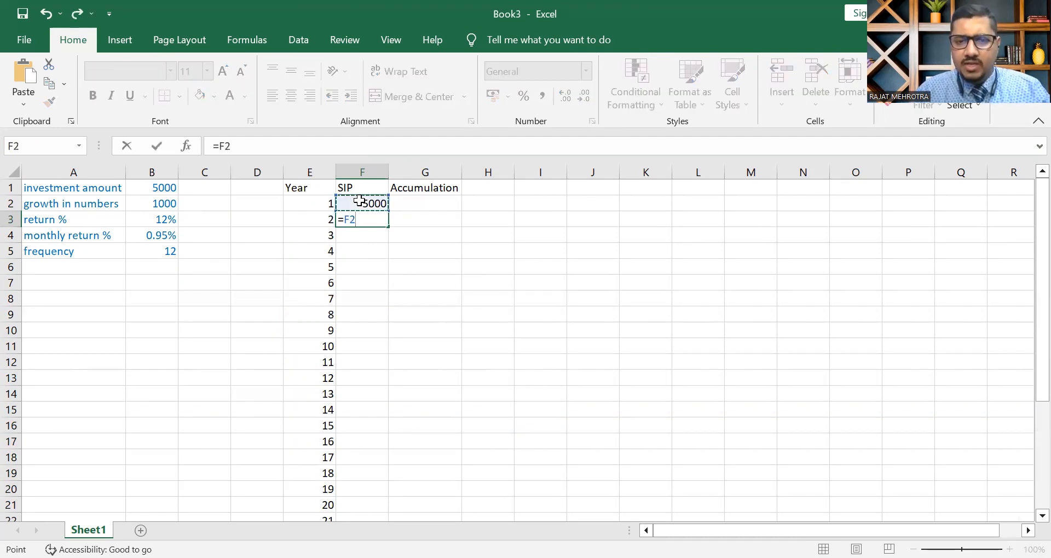
text(+)
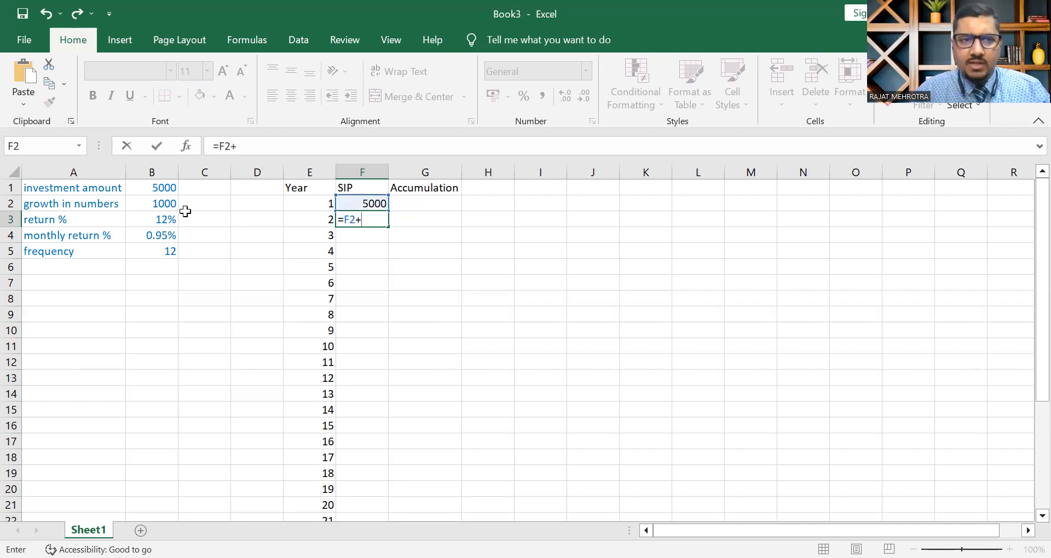
click(168, 205)
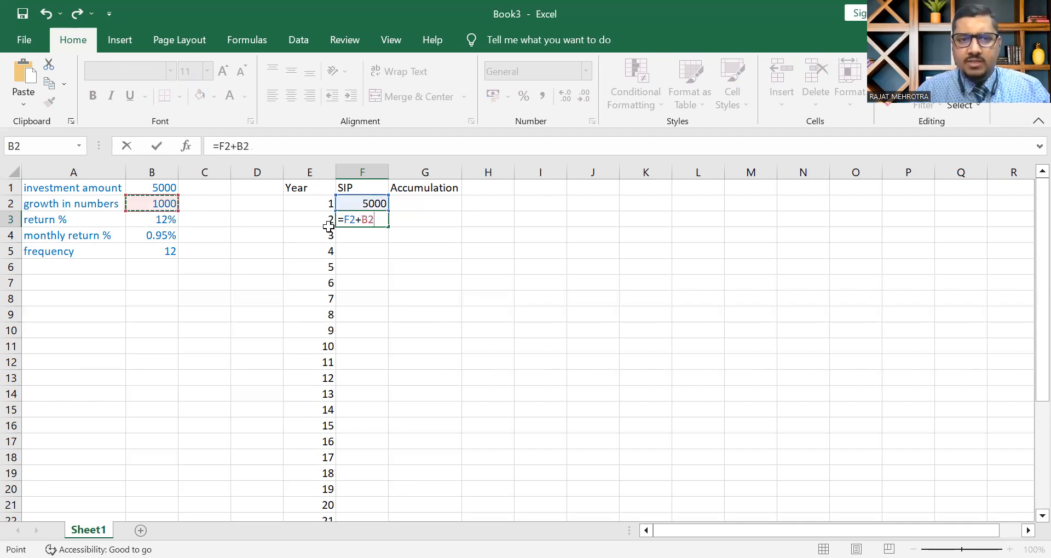
click(368, 220)
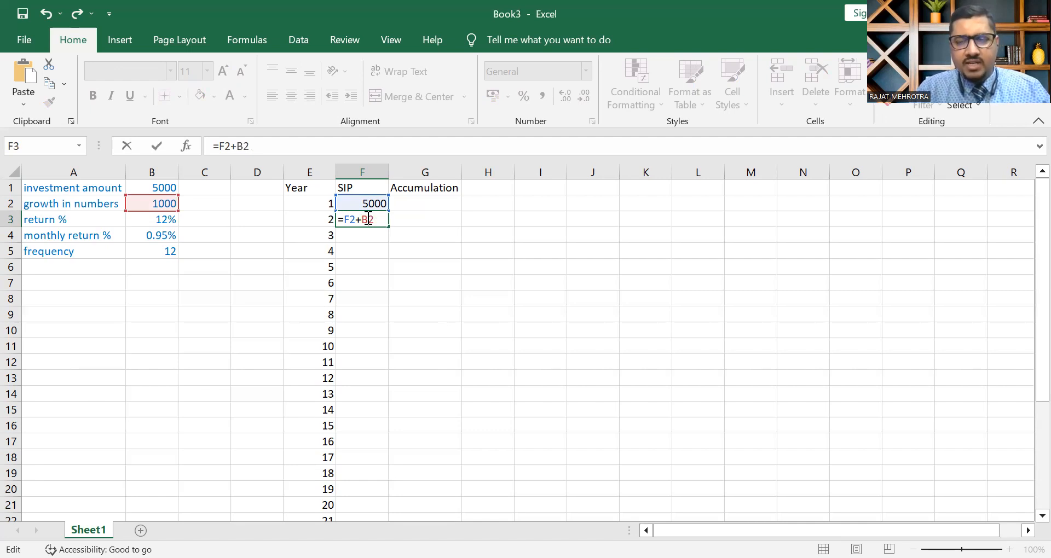
key(F4)
key(Return)
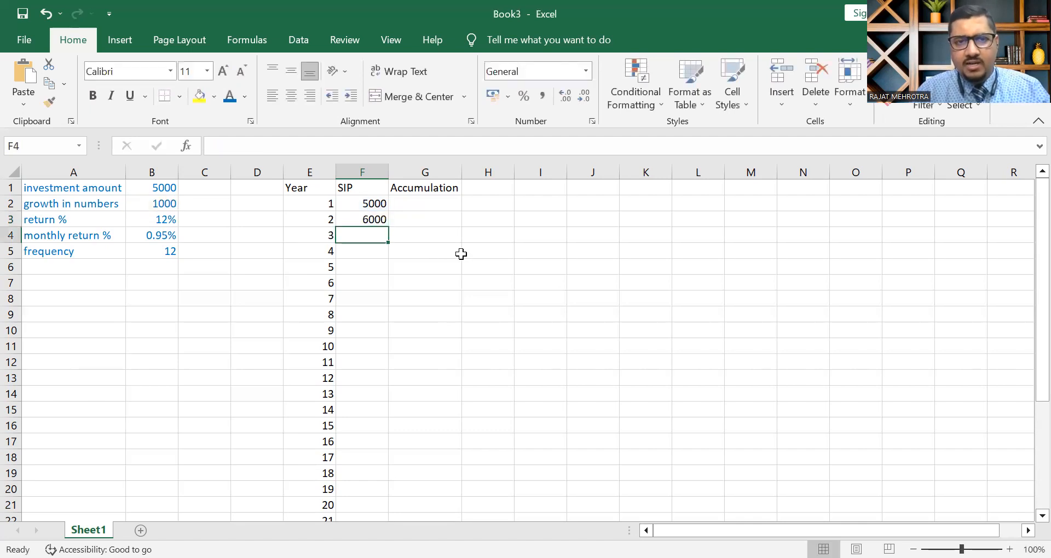
Step: Fill the SIP formula from F3 down to year 30 in F31 and review the column
click(378, 220)
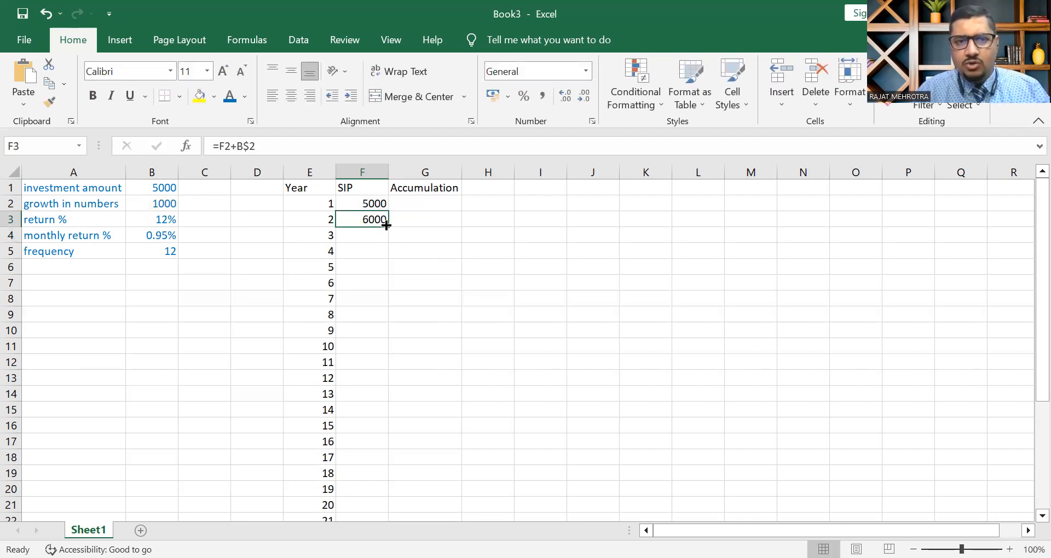
double_click(386, 225)
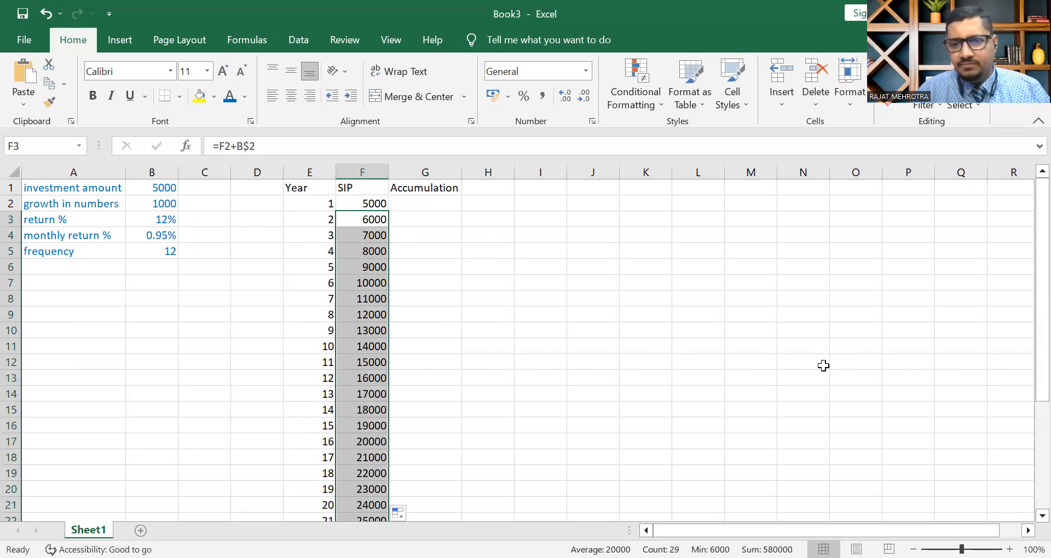
click(908, 393)
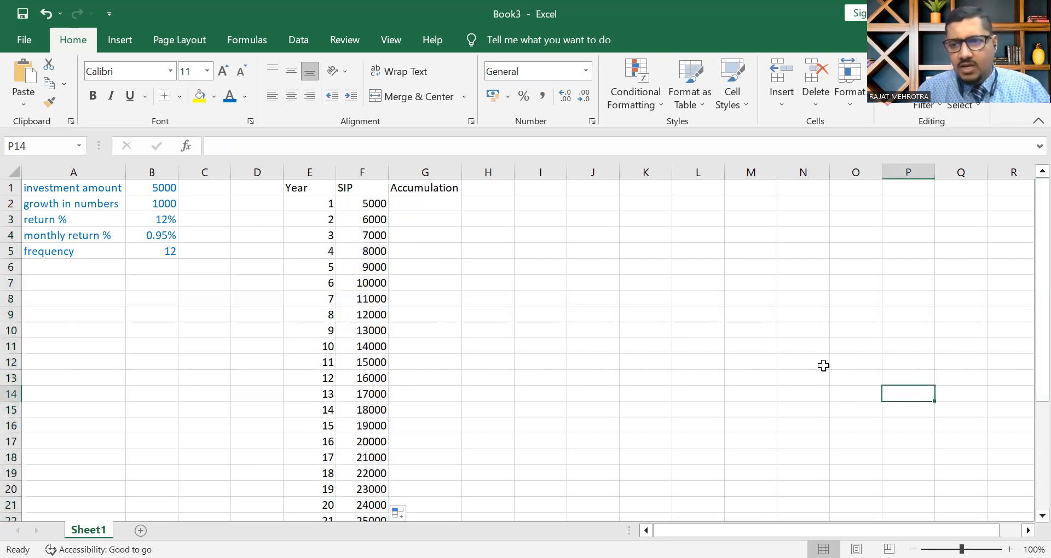
scroll(823, 366, down, 3)
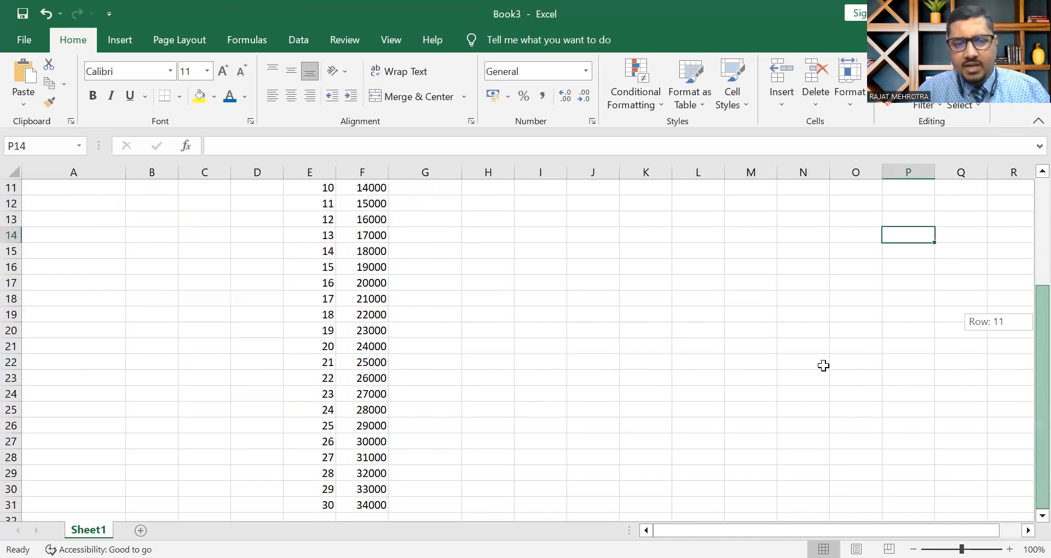
scroll(1026, 282, up, 3)
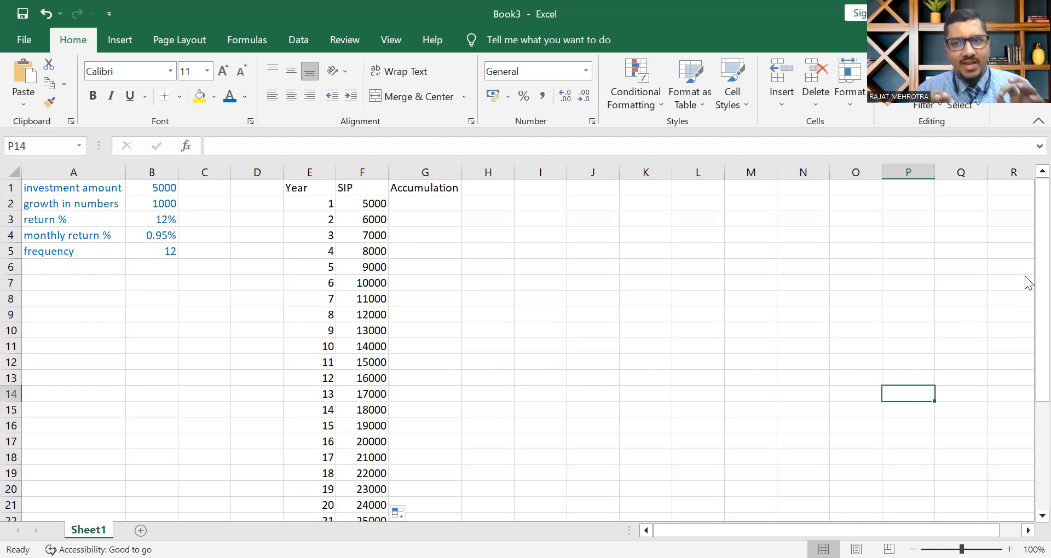
Step: Start an FV function in G2 for the first year's accumulation, with Rate B4 and Nper B5
click(431, 211)
text(=)
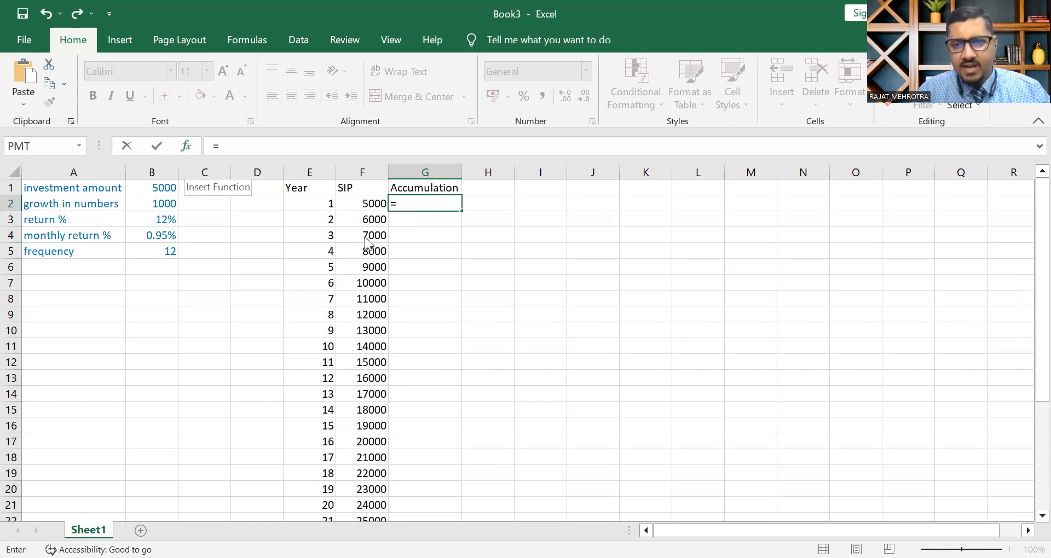
click(588, 374)
click(824, 535)
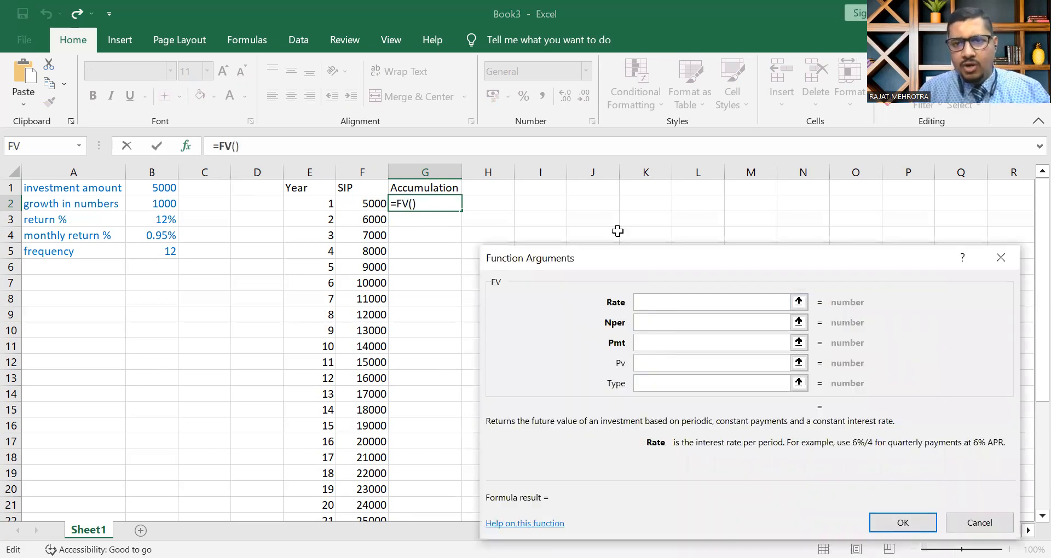
drag(673, 271, 694, 283)
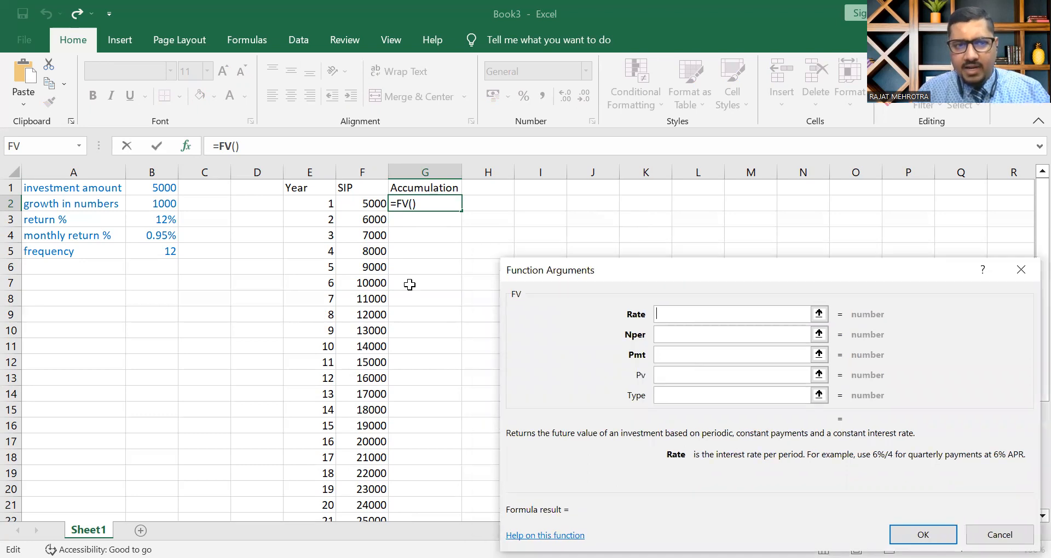
click(164, 236)
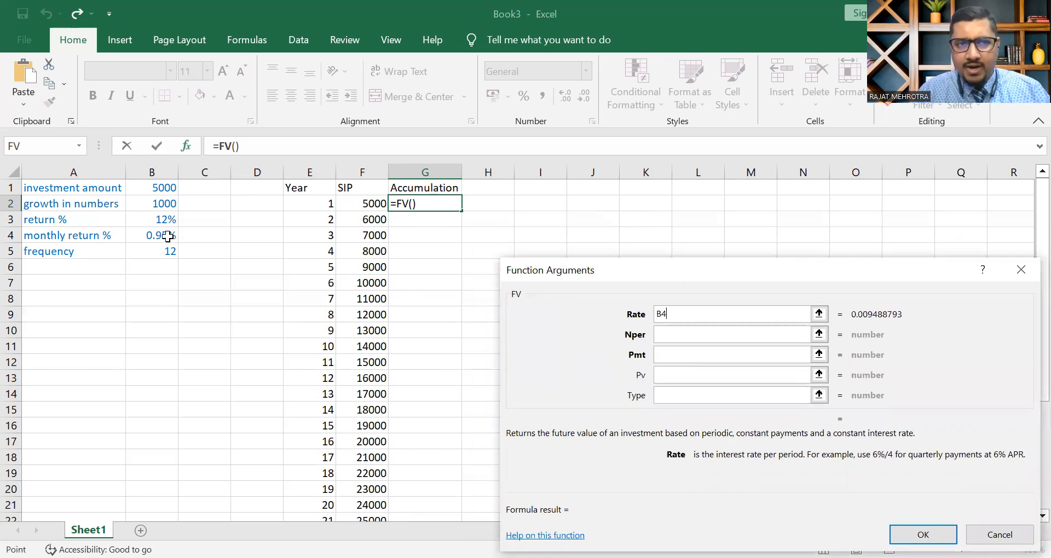
click(673, 336)
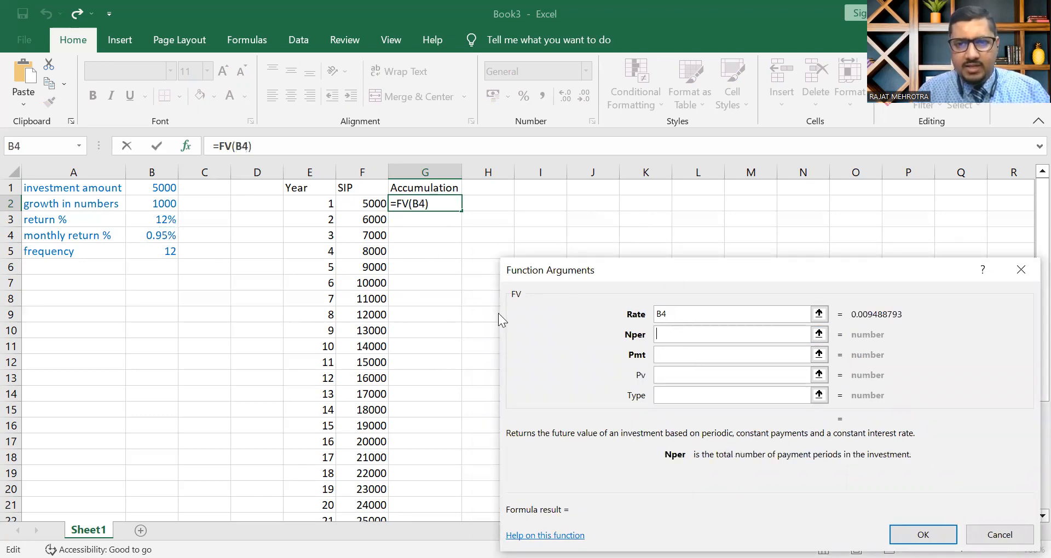
click(164, 253)
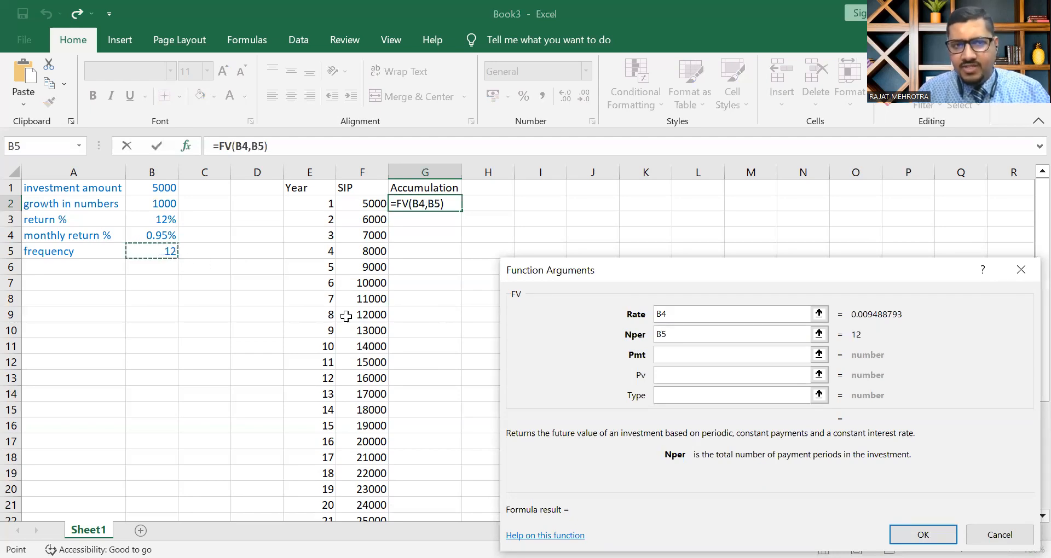
Step: Complete the FV function in G2 with Pmt -B1, Pv 0 and Type 1
click(671, 353)
text(-)
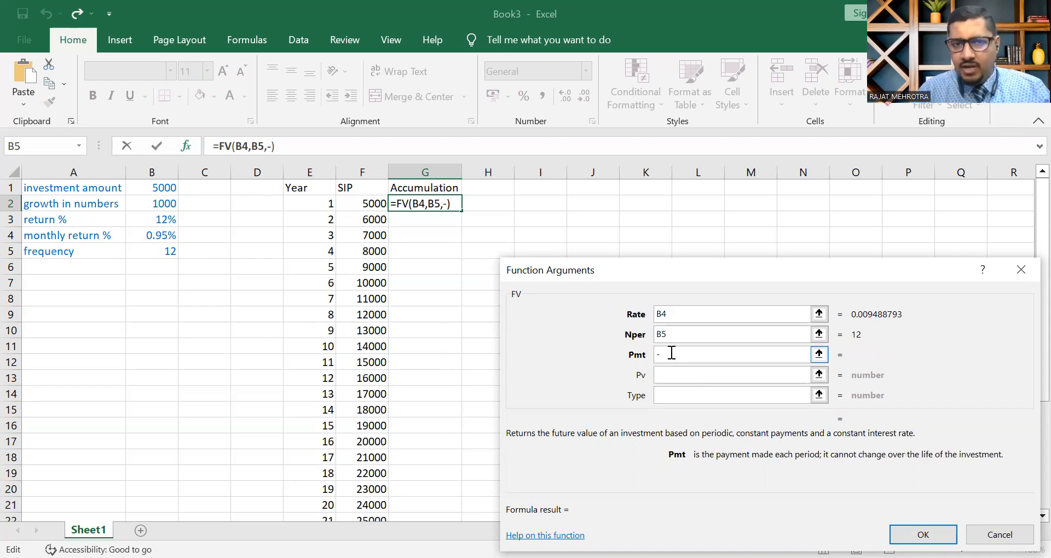
click(162, 189)
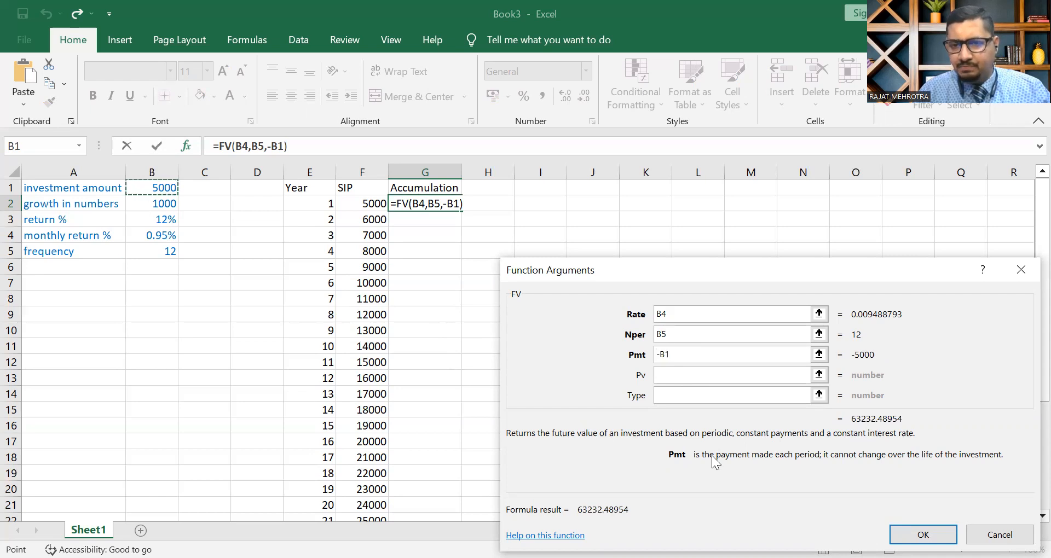
click(684, 374)
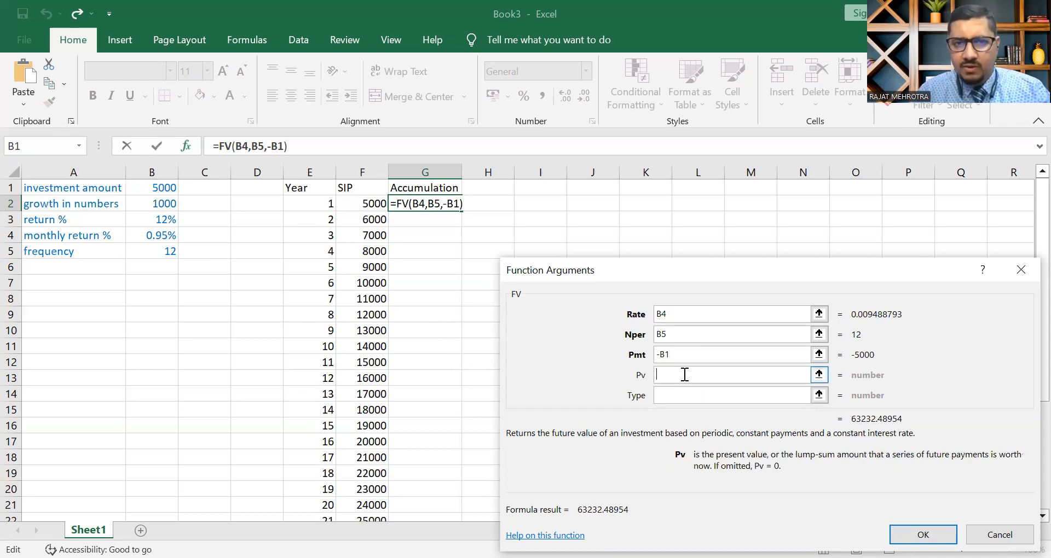
text(0)
click(673, 391)
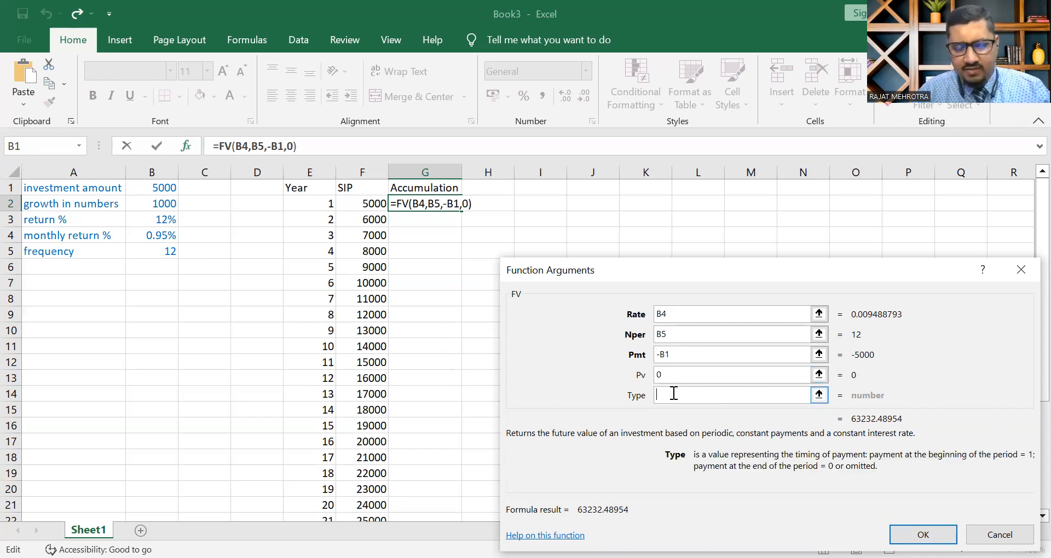
text(1)
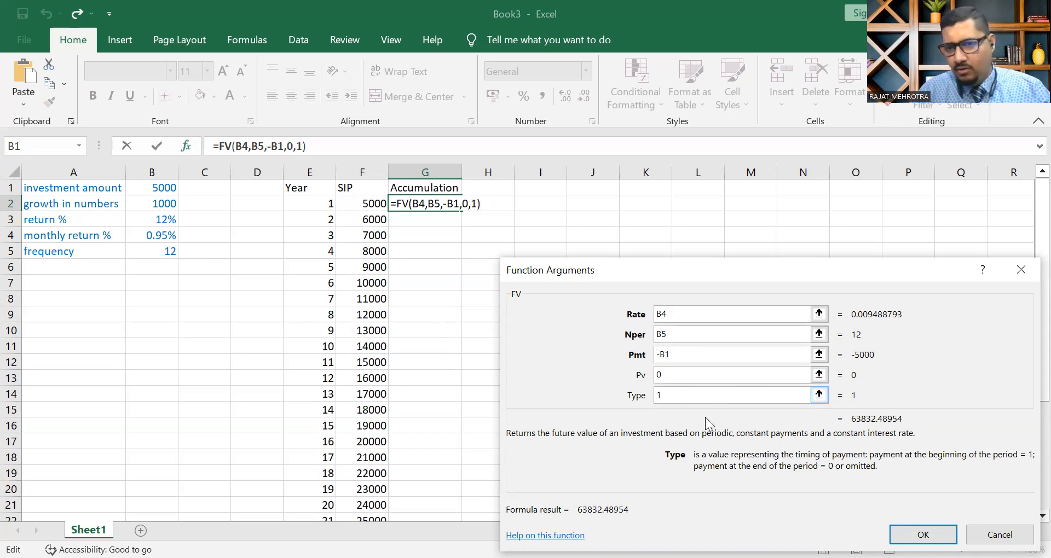
key(Return)
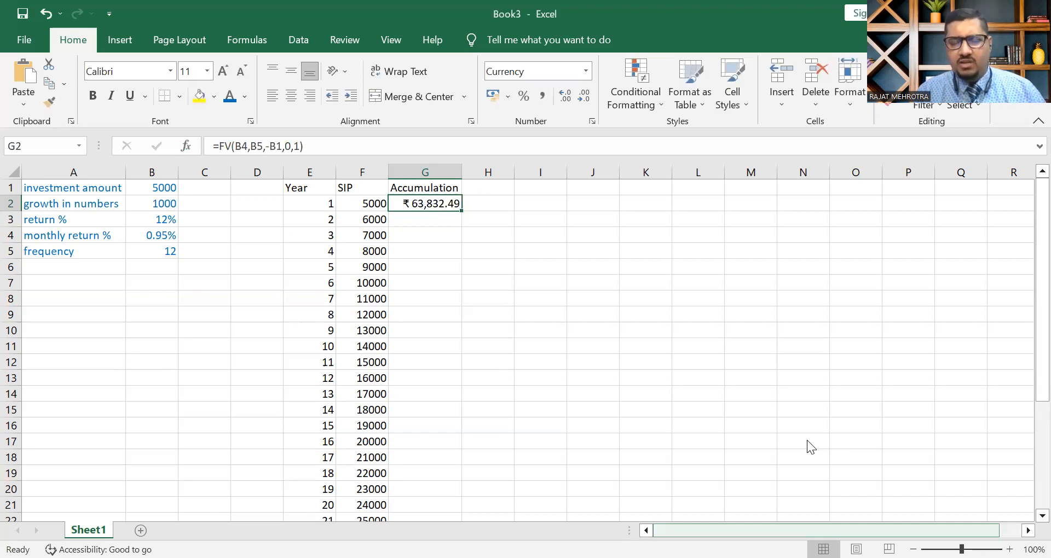
Step: Format the first year's accumulation in G2 as Number with no decimal places
click(586, 99)
click(585, 100)
click(586, 71)
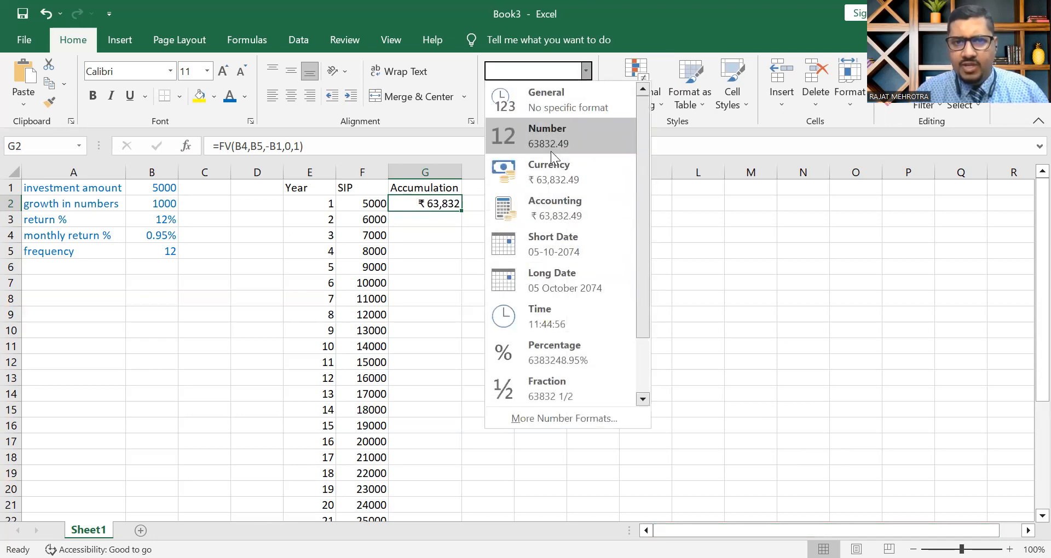
click(550, 151)
click(578, 97)
click(578, 97)
click(490, 267)
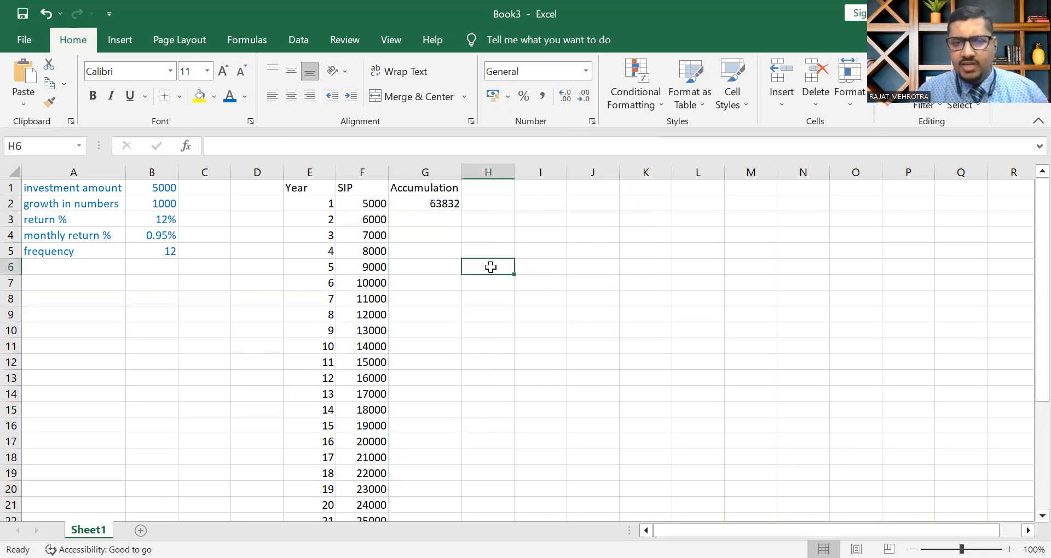
Step: Start an FV function in G3 for the second year's accumulation, with row-locked references Rate B$4 and Nper B$5
click(426, 220)
text(=)
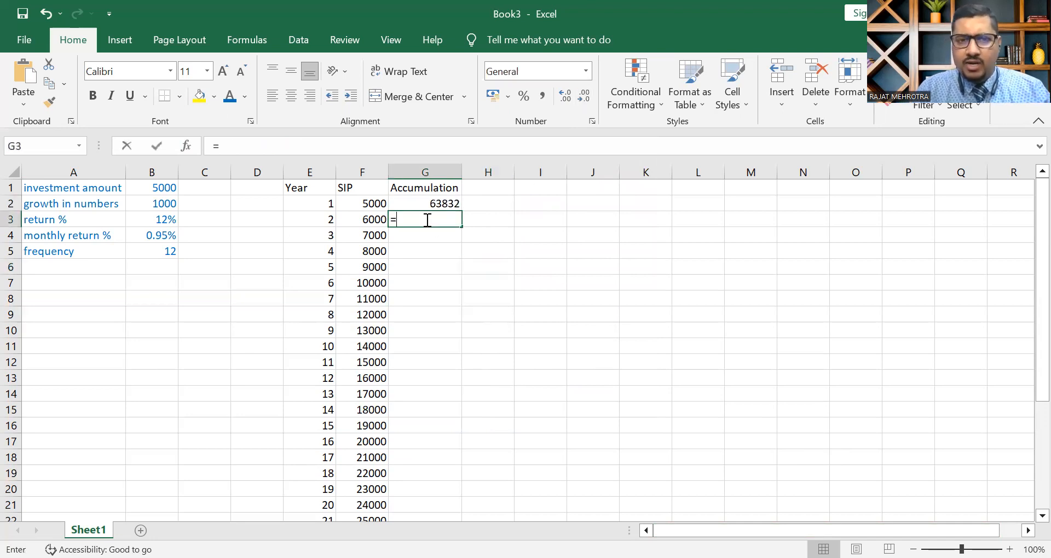
click(184, 149)
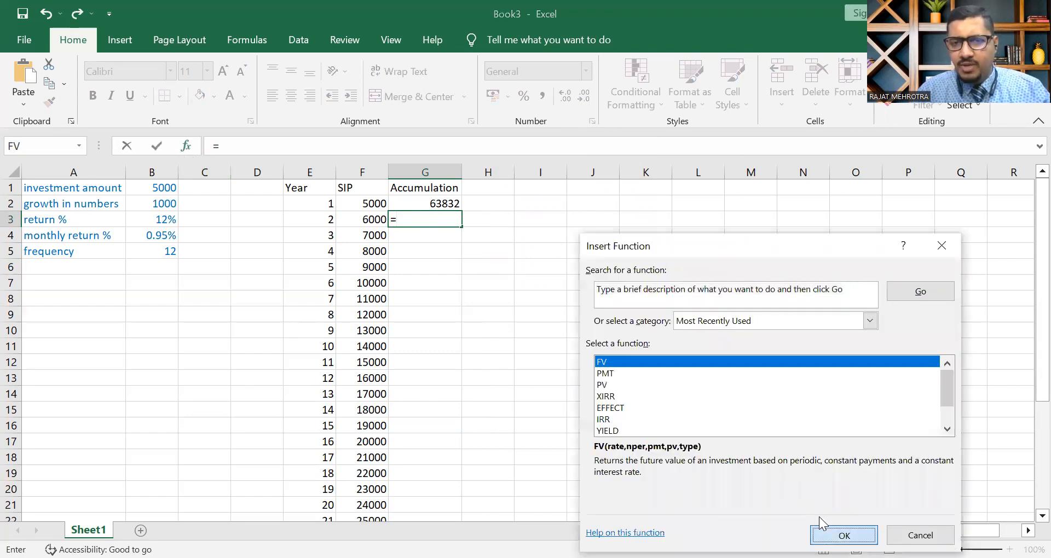
key(Return)
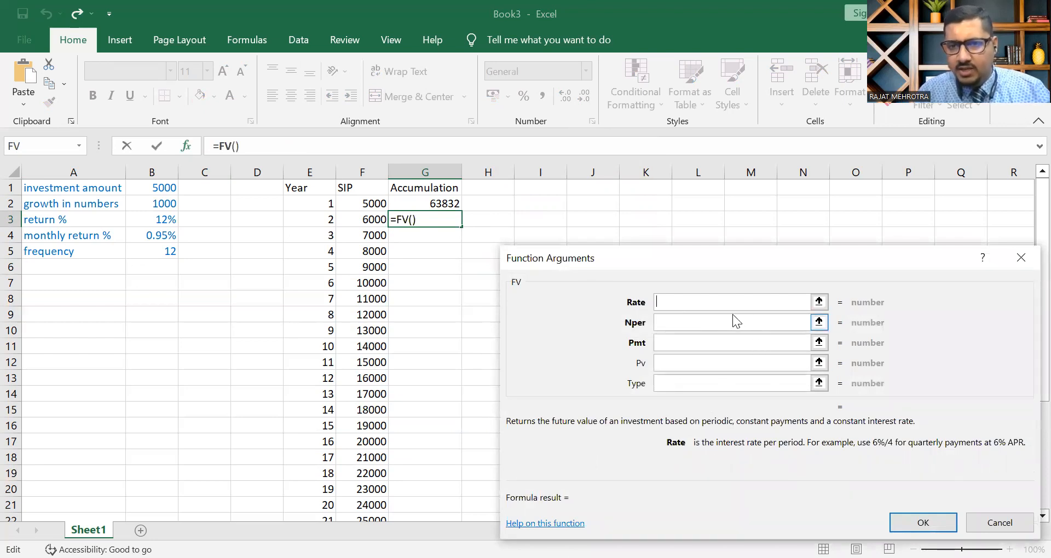
click(170, 237)
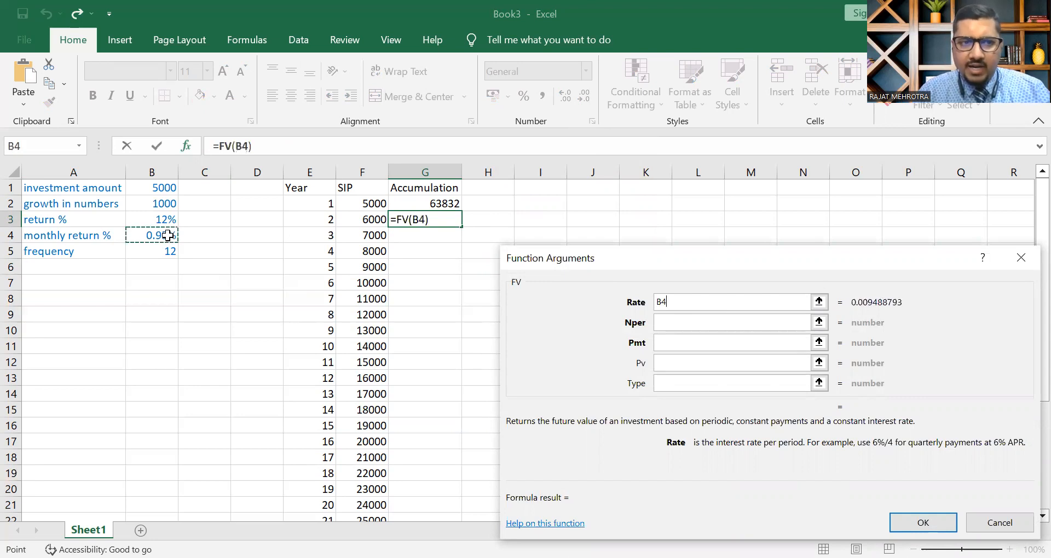
click(661, 301)
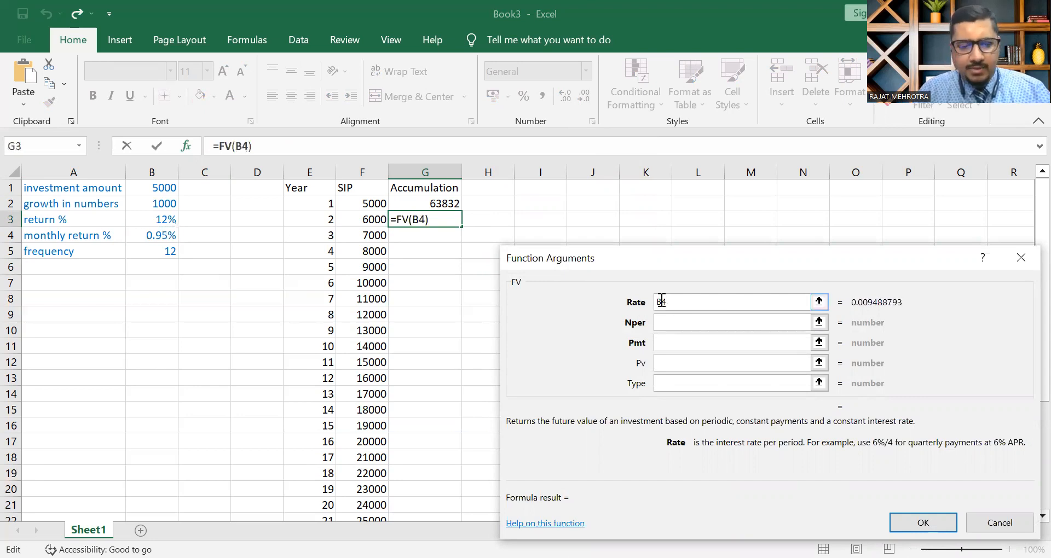
text($)
click(665, 317)
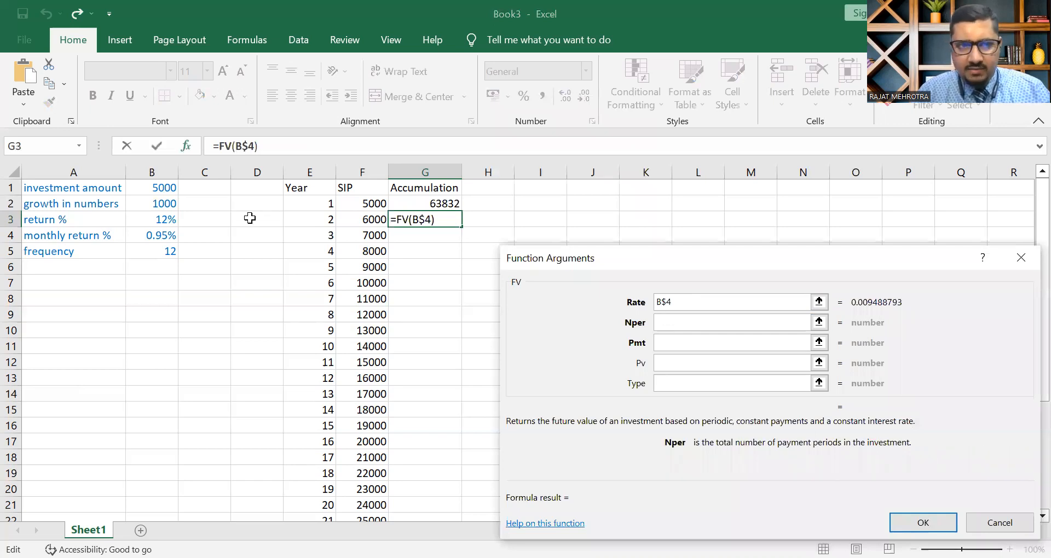
click(167, 250)
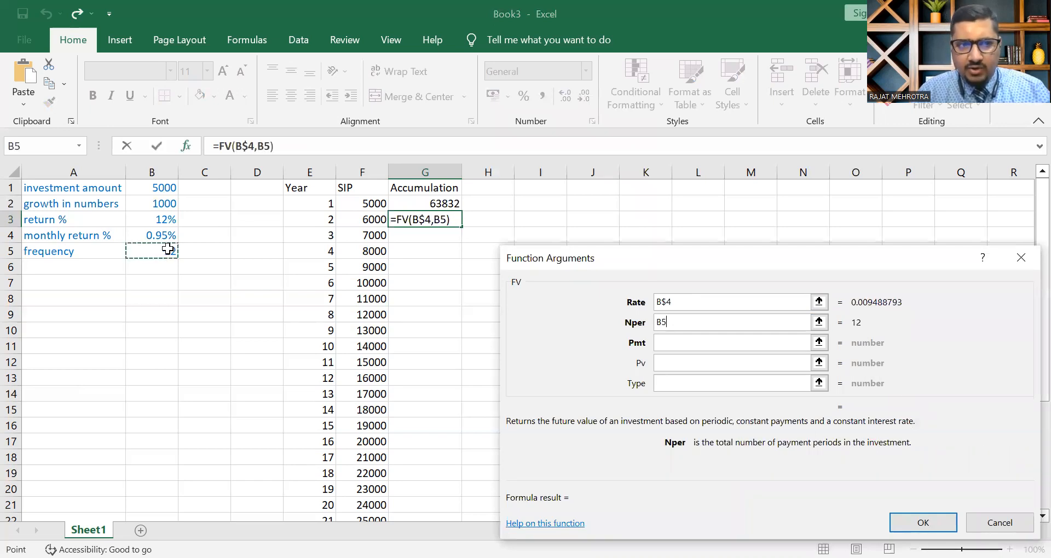
click(662, 323)
text($)
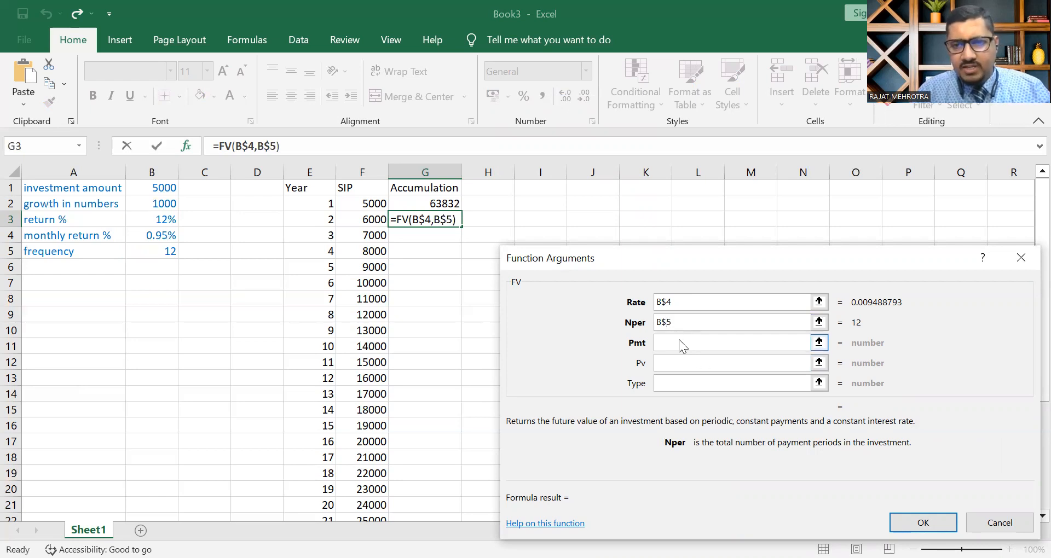
click(679, 340)
text(-)
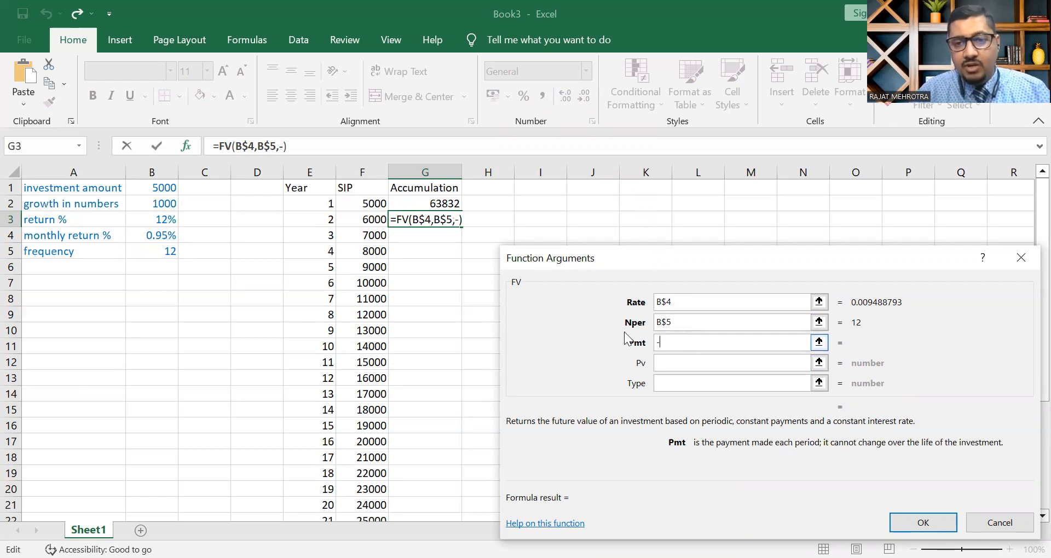
click(433, 203)
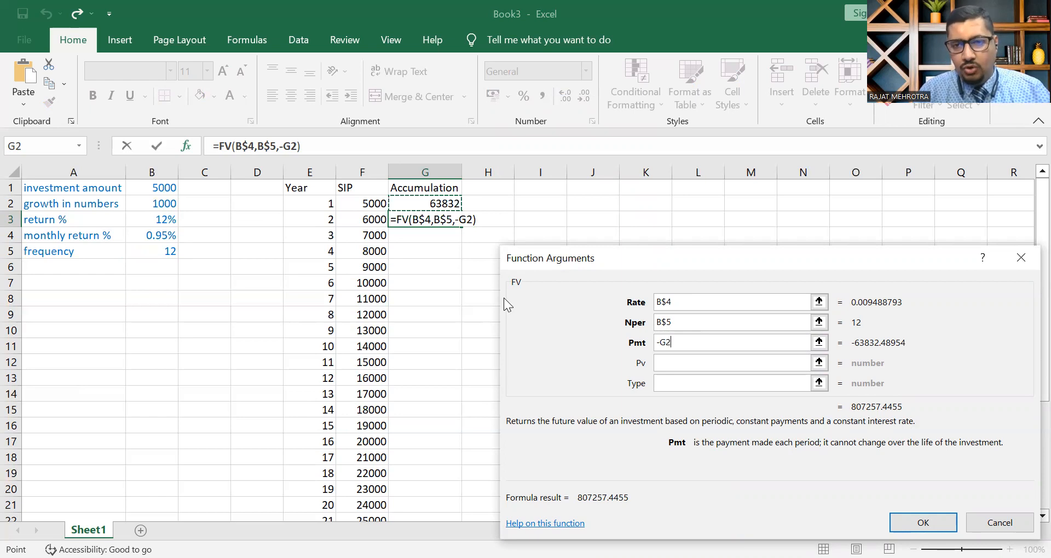
key(BackSpace)
key(BackSpace)
key(BackSpace)
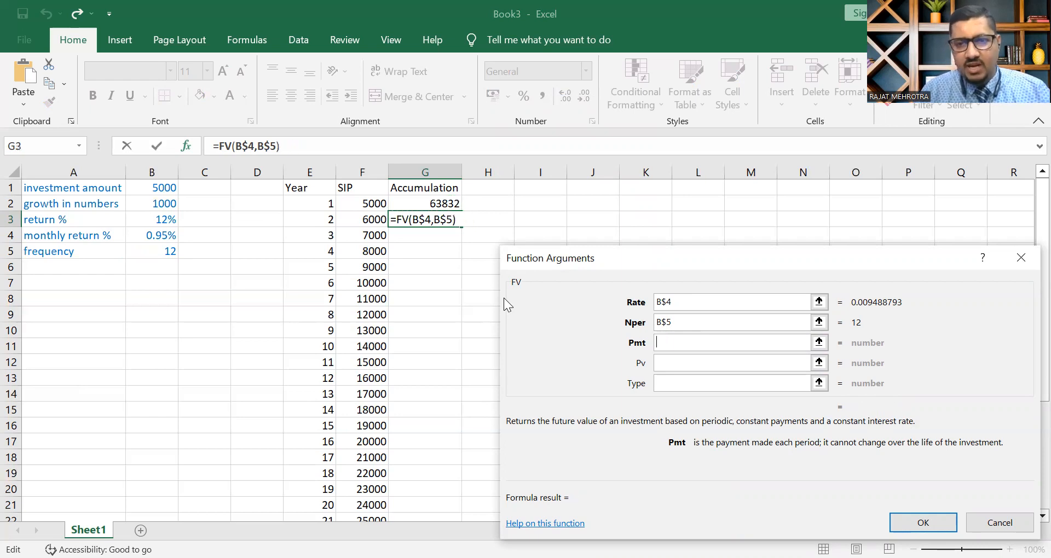
Step: Complete the FV function in G3 with Pmt -F3, Pv -G2 and Type 1
text(-)
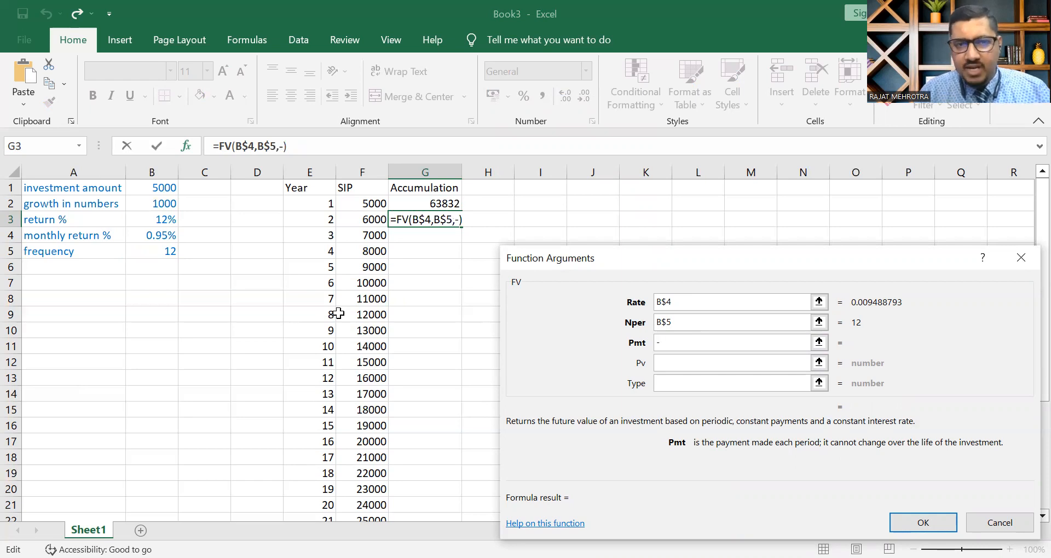
click(367, 220)
click(711, 383)
click(674, 364)
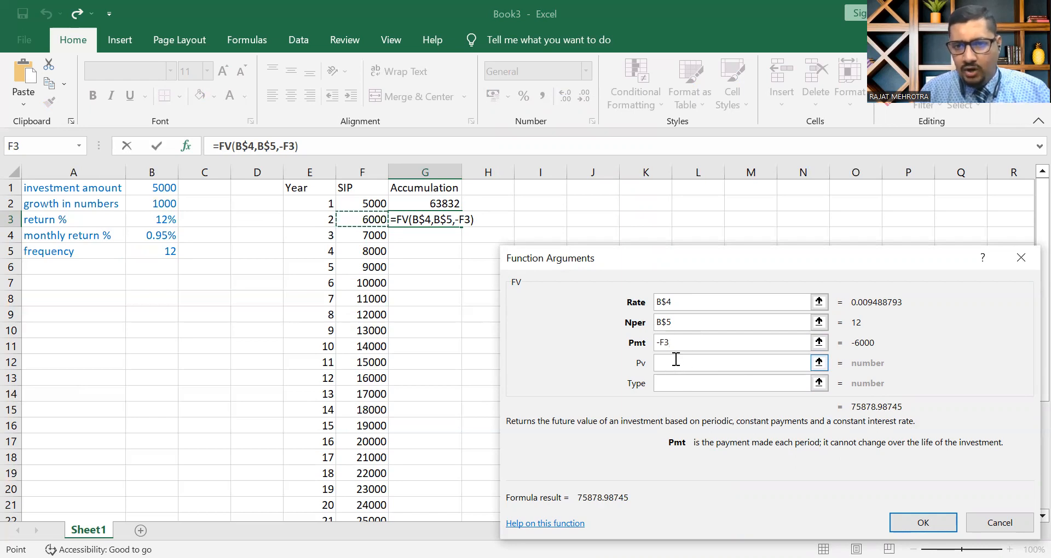
click(676, 359)
text(-)
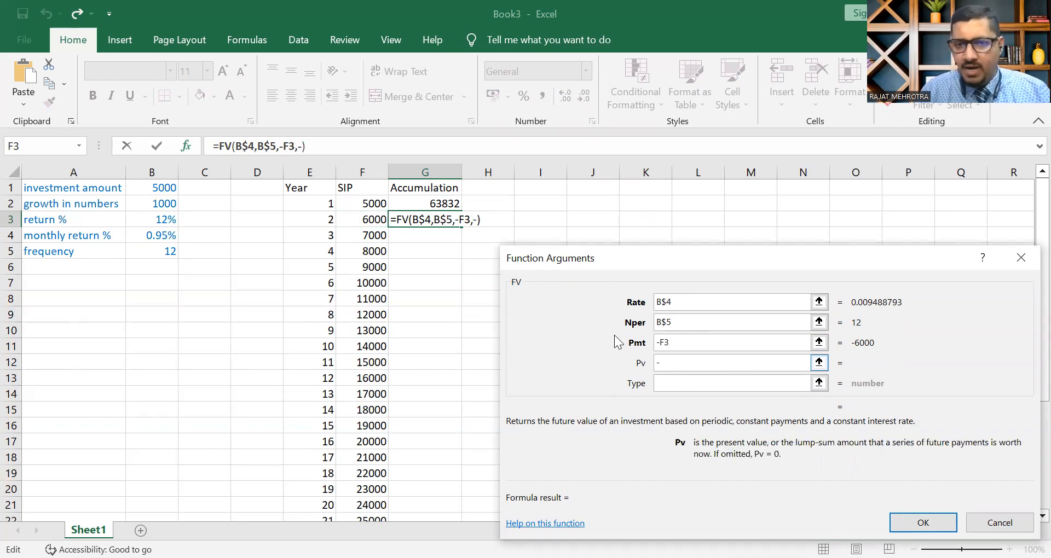
click(454, 204)
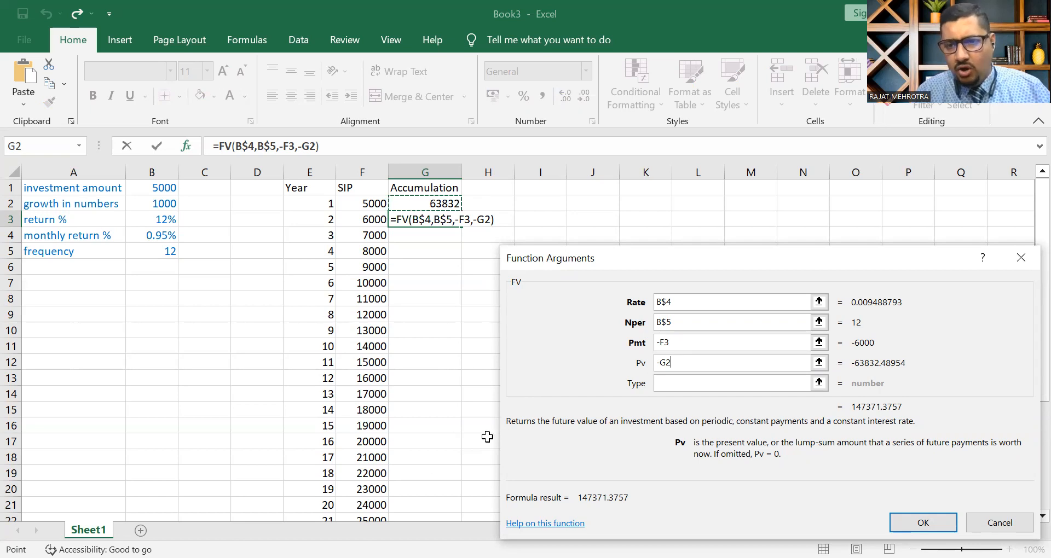
click(668, 388)
text(1)
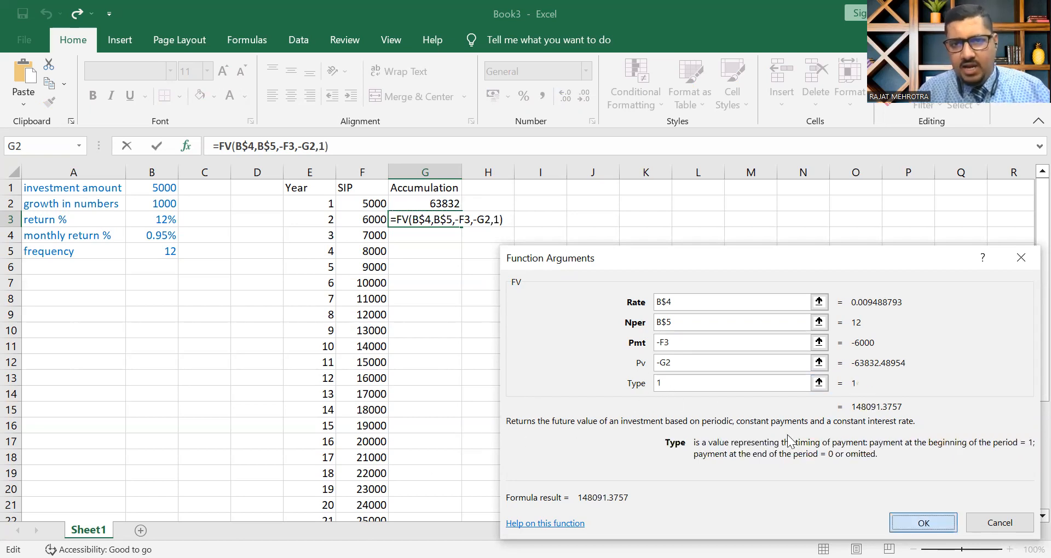
key(Return)
Step: Format the second year's accumulation in G3 as Number with no decimal places
click(428, 289)
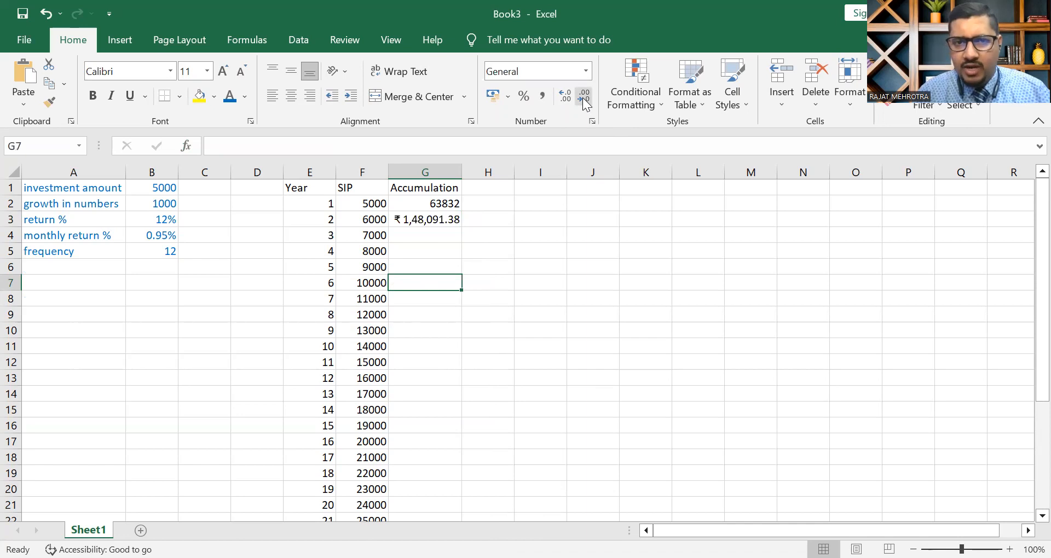
key(Up)
key(Up)
key(Up)
key(Up)
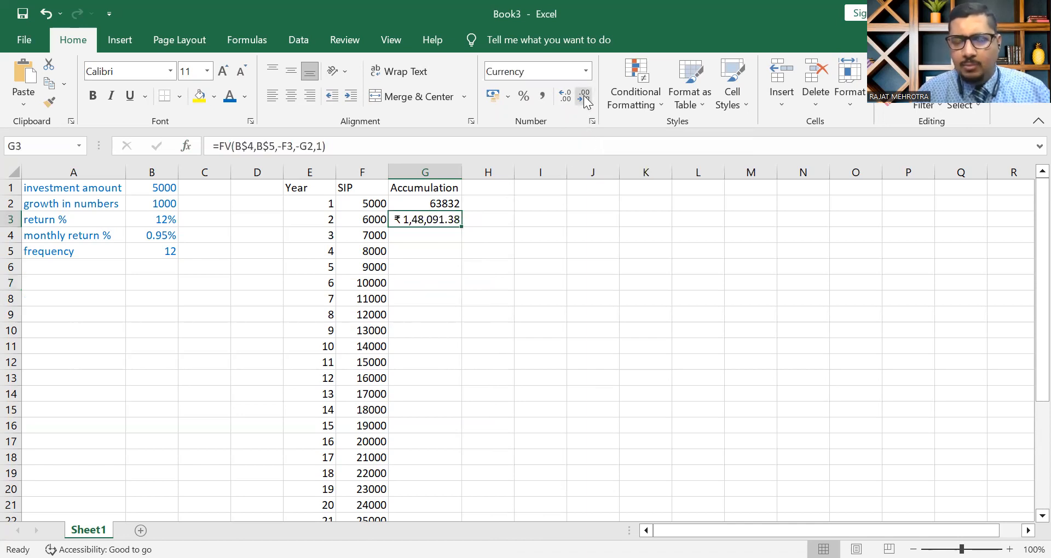
click(584, 95)
click(583, 95)
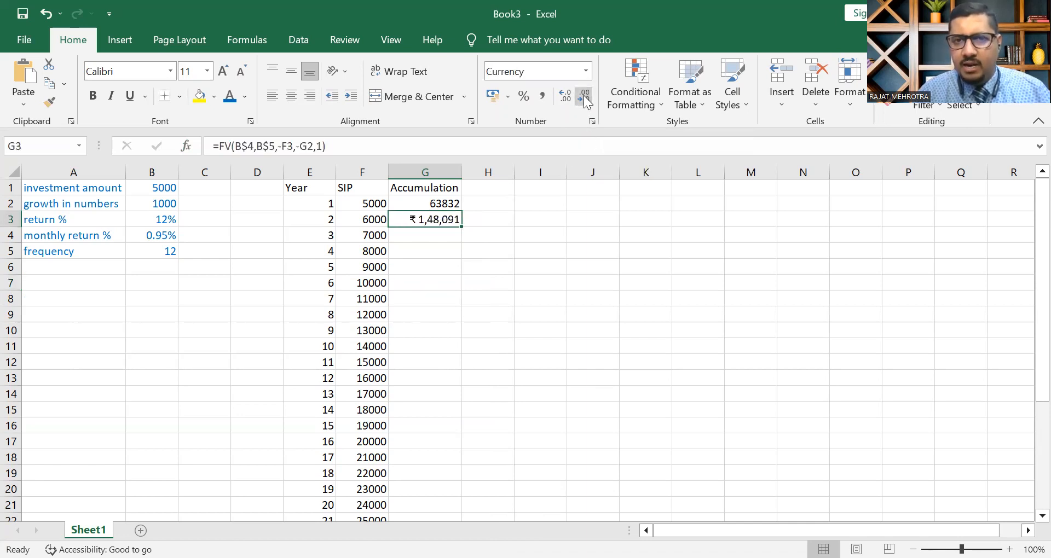
click(585, 70)
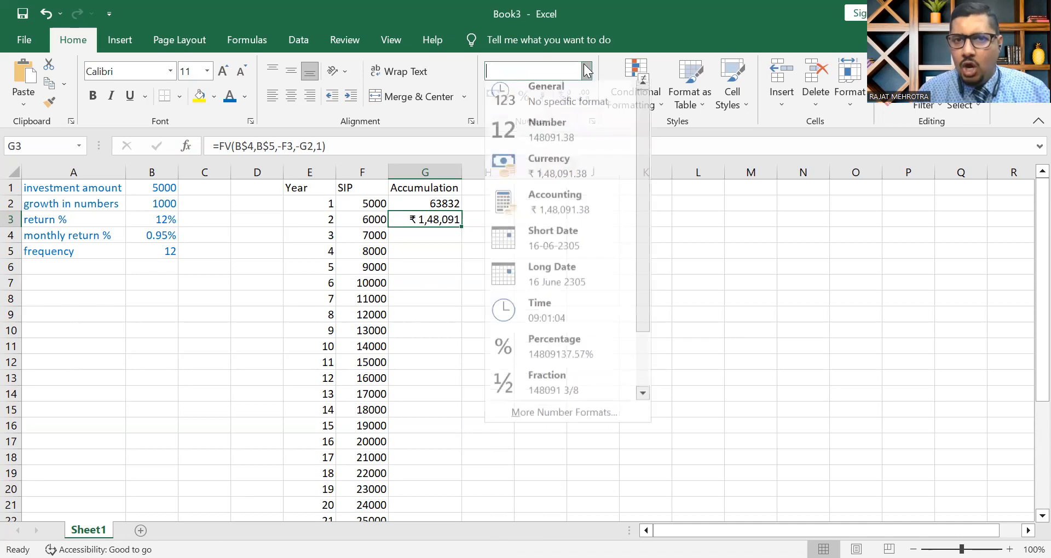
click(549, 141)
click(584, 96)
click(584, 96)
click(505, 266)
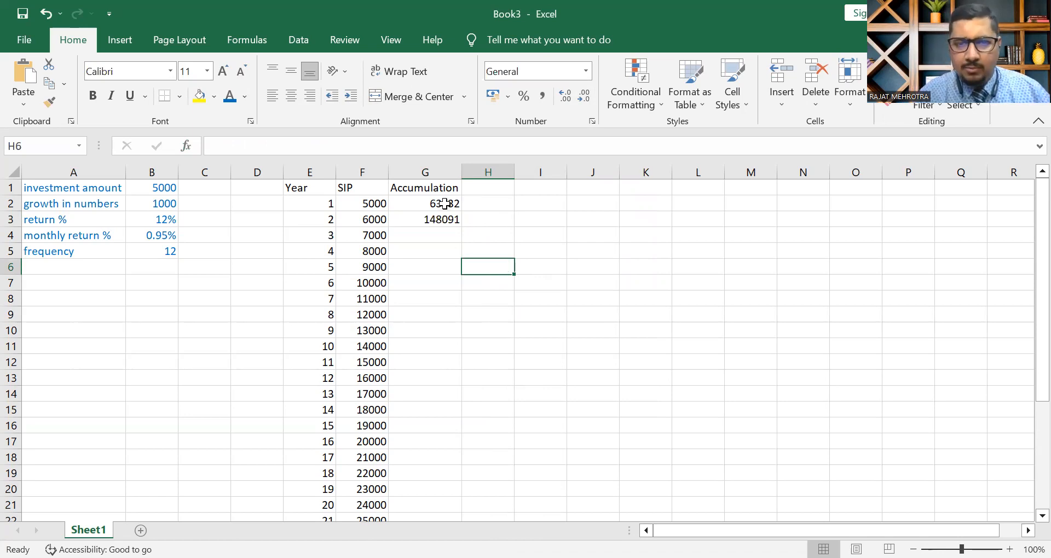
Step: Fill the second year's accumulation formula from G3 down to G31, covering all 30 years
click(446, 222)
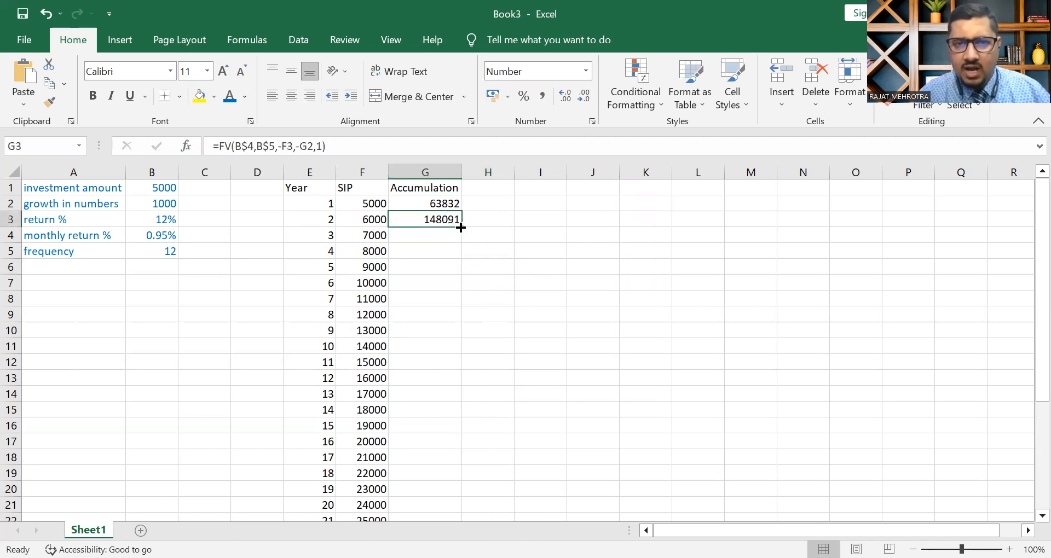
double_click(459, 227)
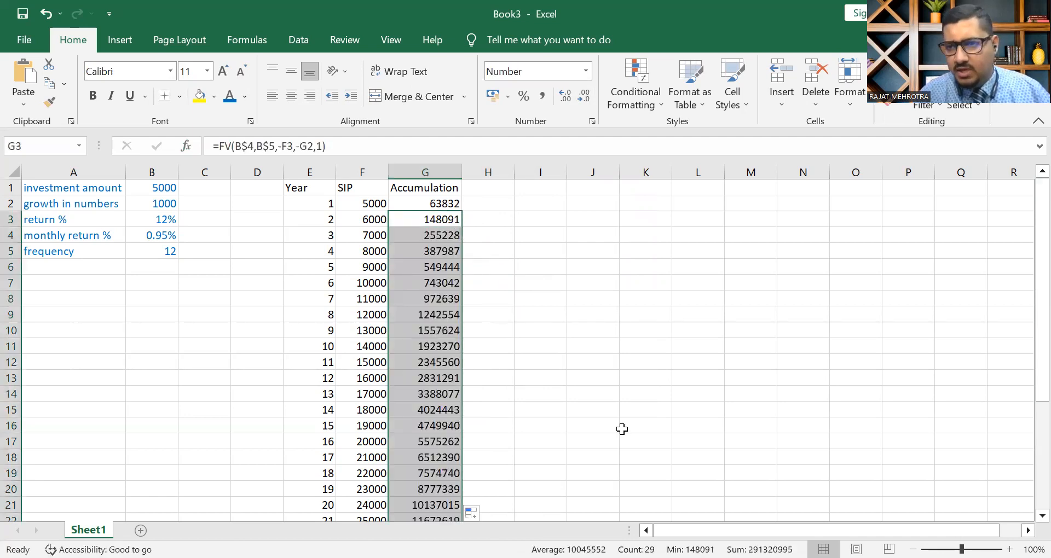
scroll(622, 429, down, 3)
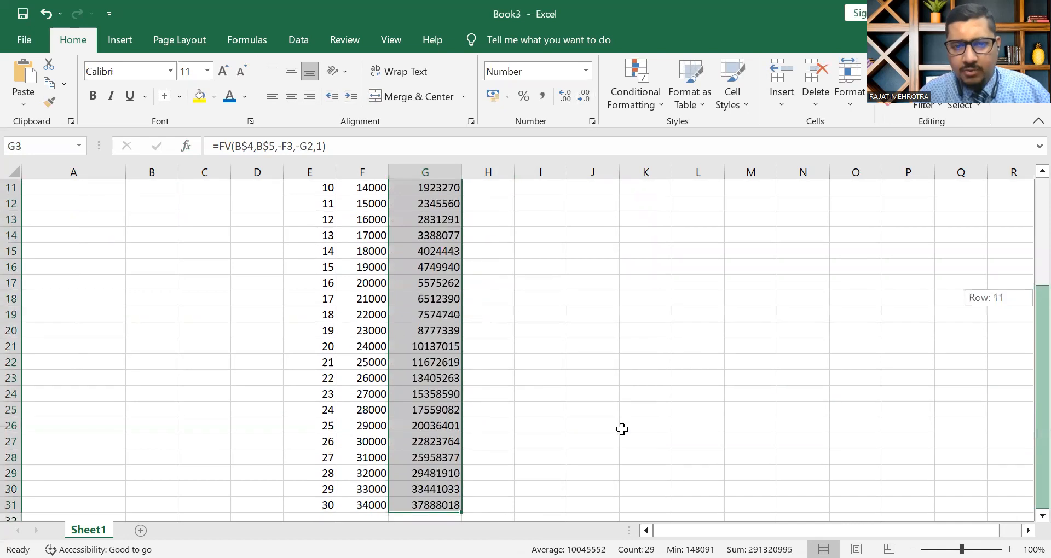
click(700, 469)
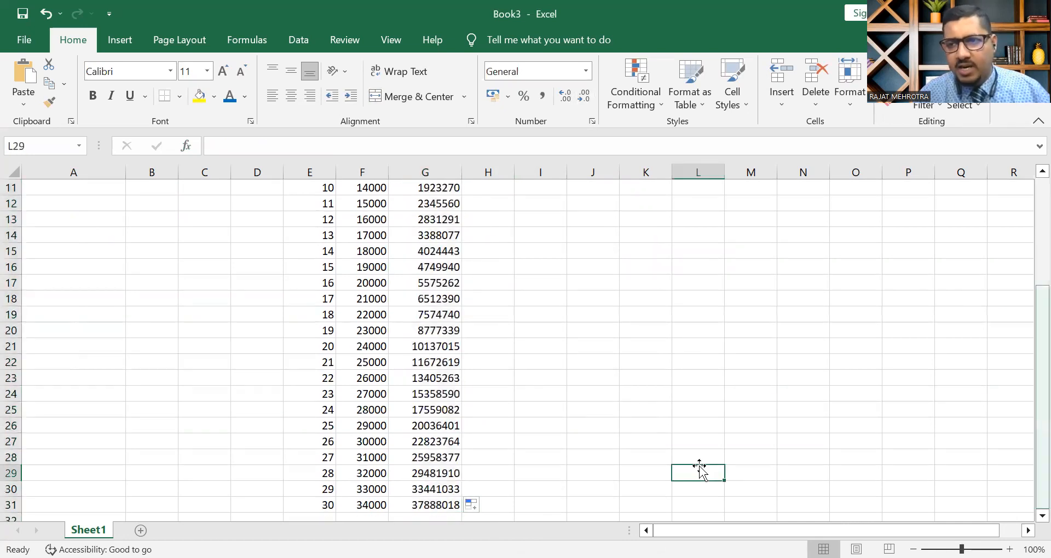
Step: Review the yearly SIP amounts and accumulations across the full 30-year table, including the FV formula in G3
drag(1043, 337, 1025, 215)
click(443, 219)
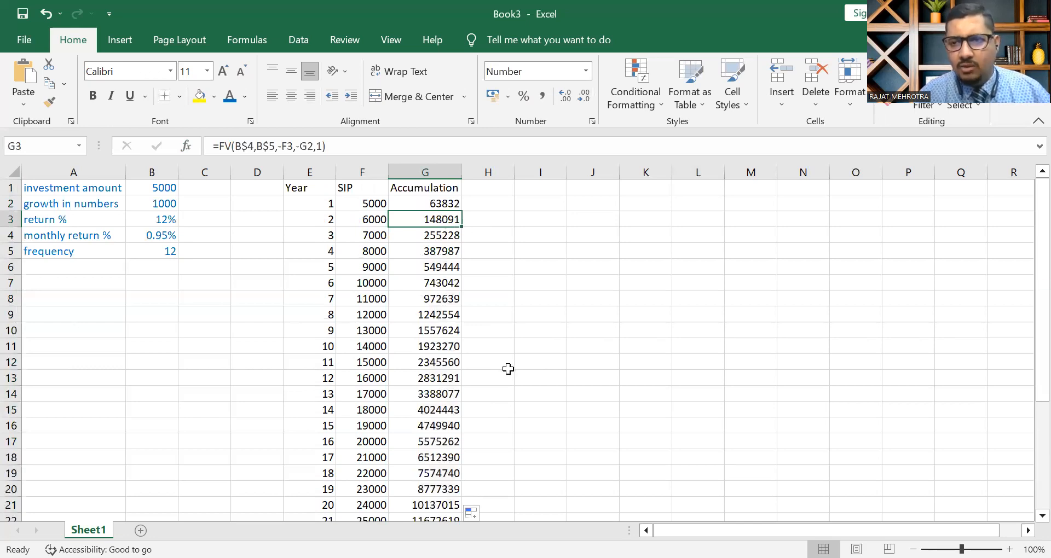
drag(1042, 252, 1041, 360)
drag(1027, 256, 1027, 257)
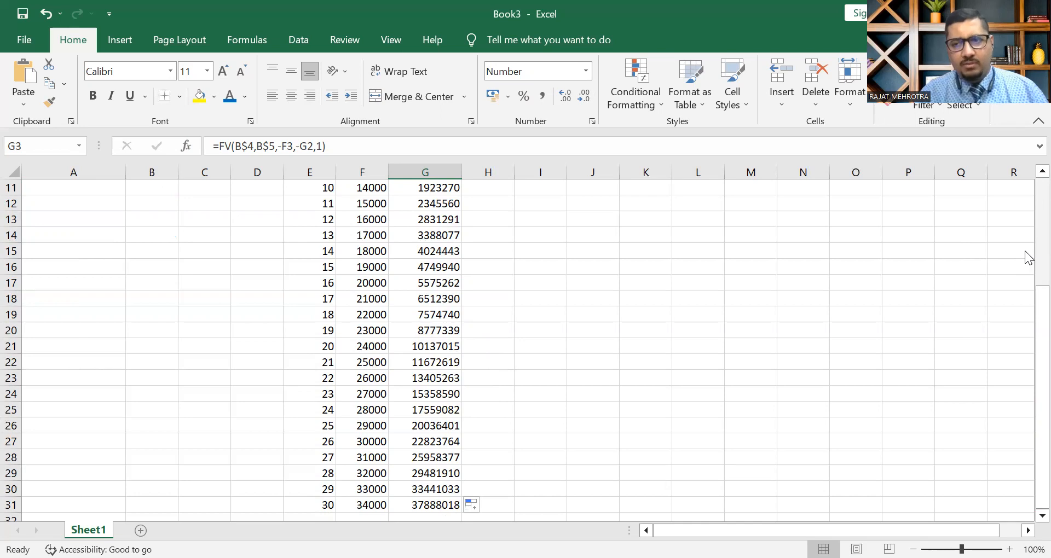
scroll(1027, 228, up, 3)
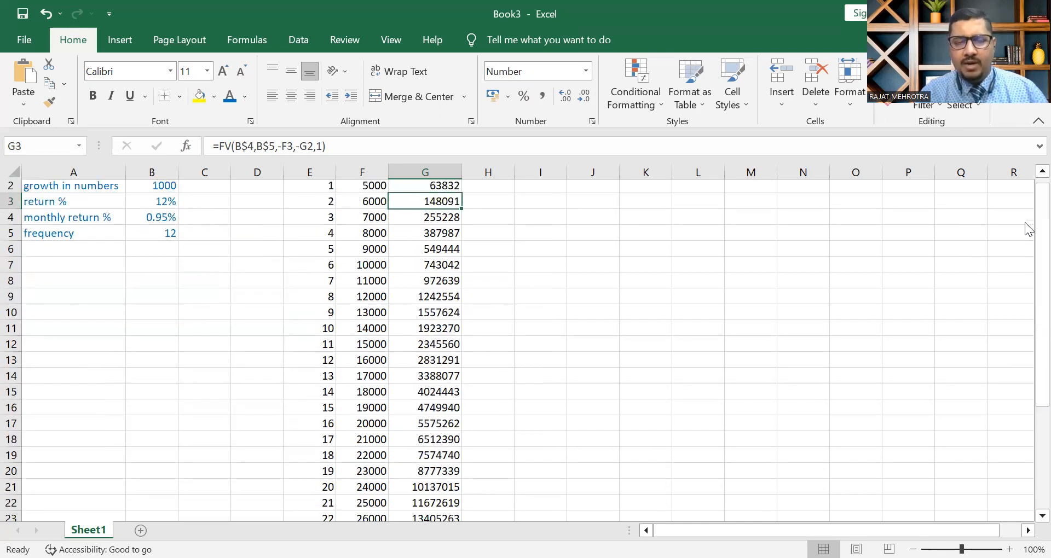
scroll(1027, 228, up, 1)
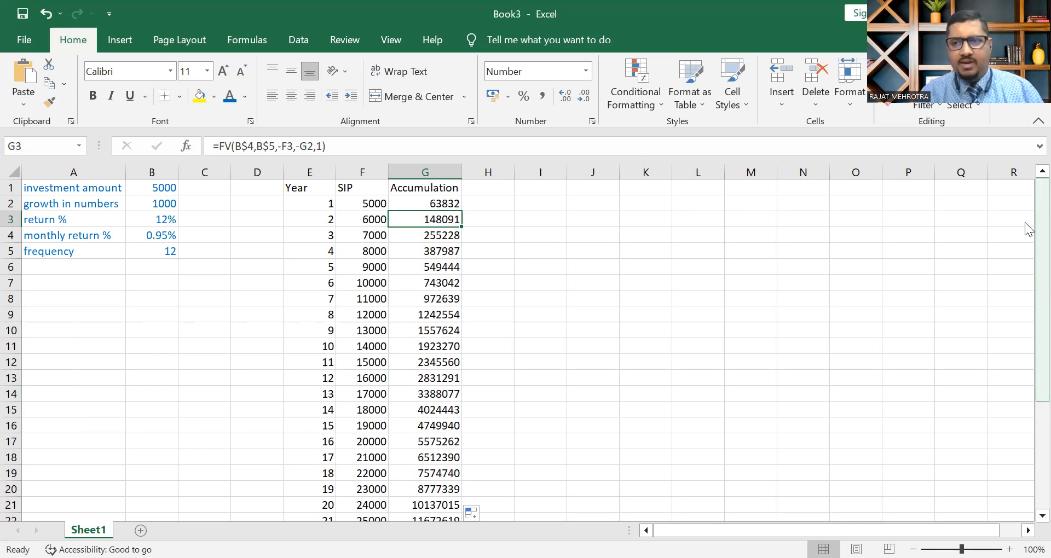
scroll(1024, 217, down, 3)
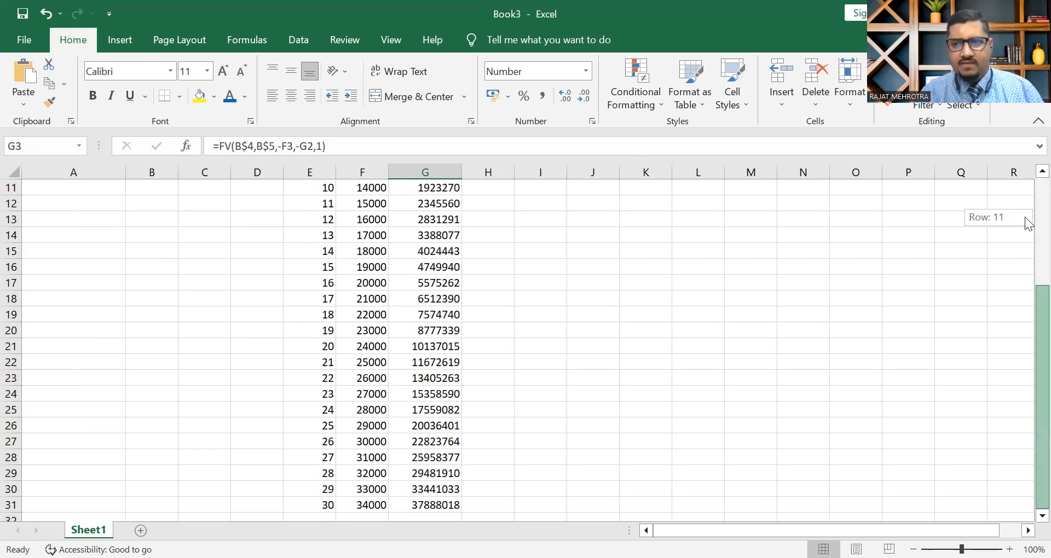
scroll(1024, 217, up, 3)
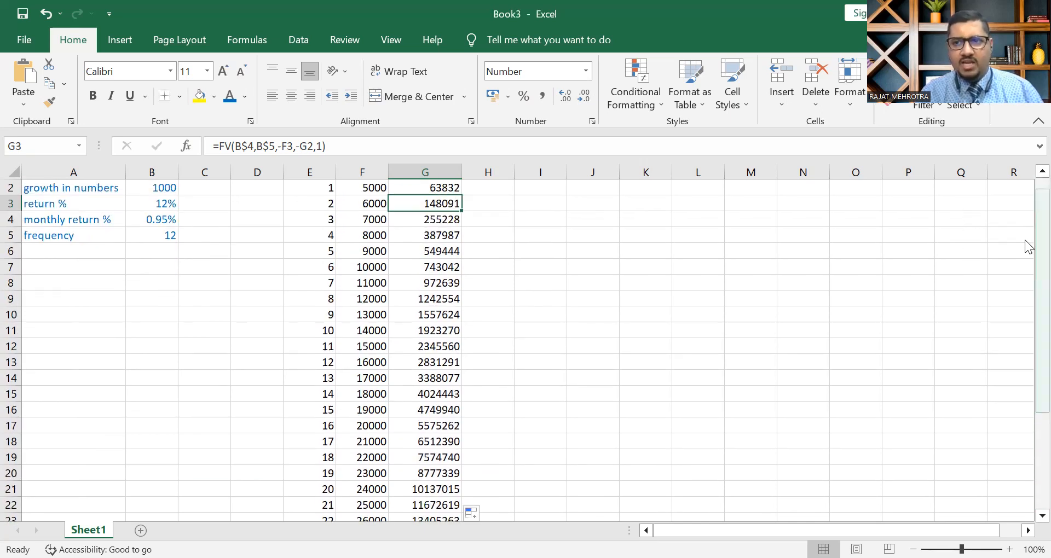
scroll(1027, 207, up, 1)
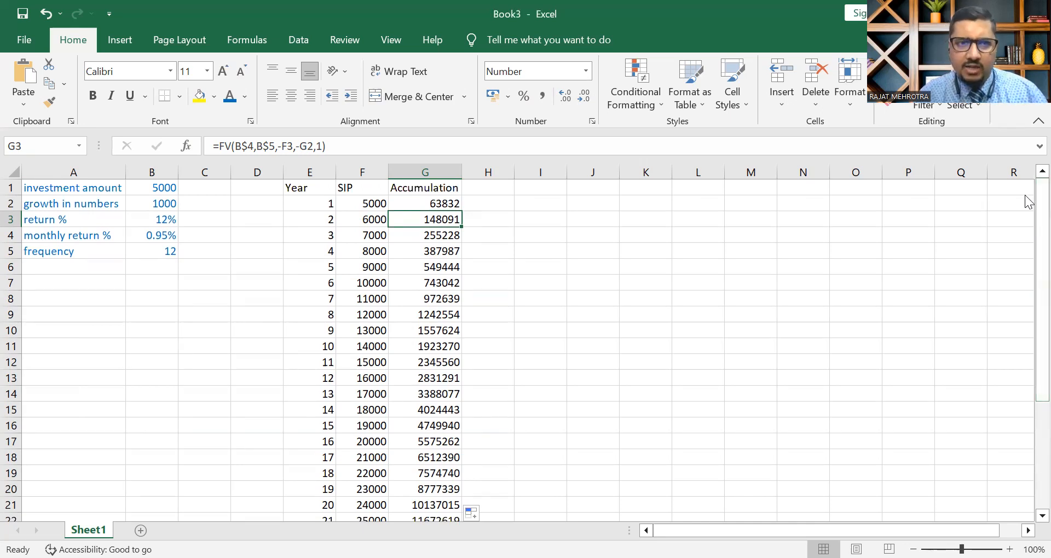
Step: Set the font color of the whole Year, SIP and Accumulation table, E1:G31, to blue
drag(305, 188, 446, 492)
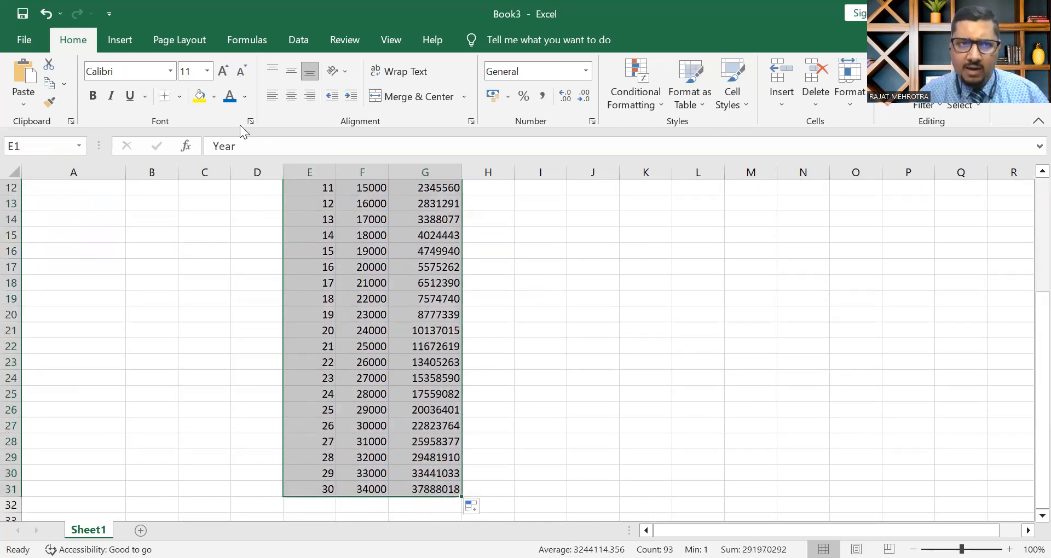
click(230, 96)
scroll(628, 380, up, 4)
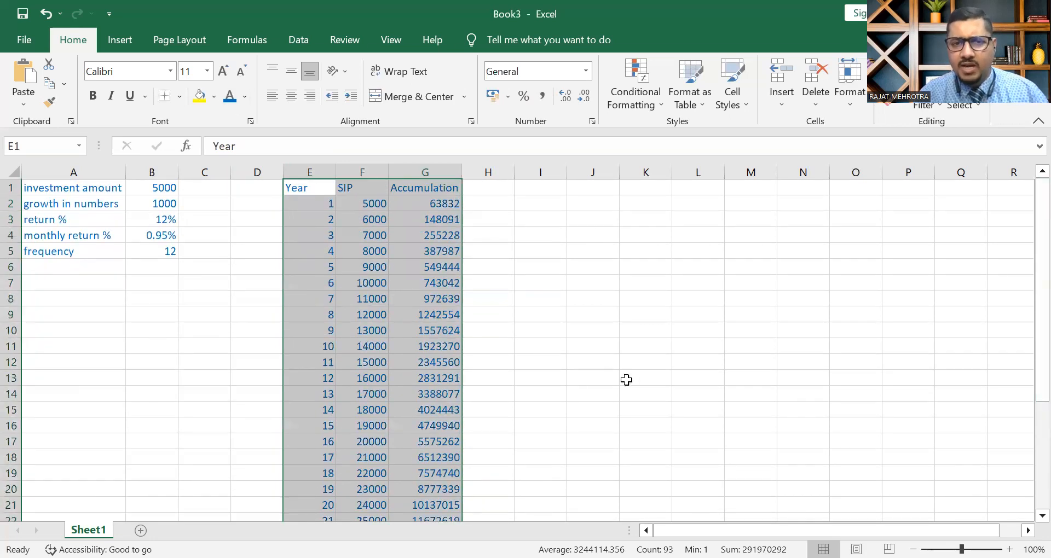
click(551, 302)
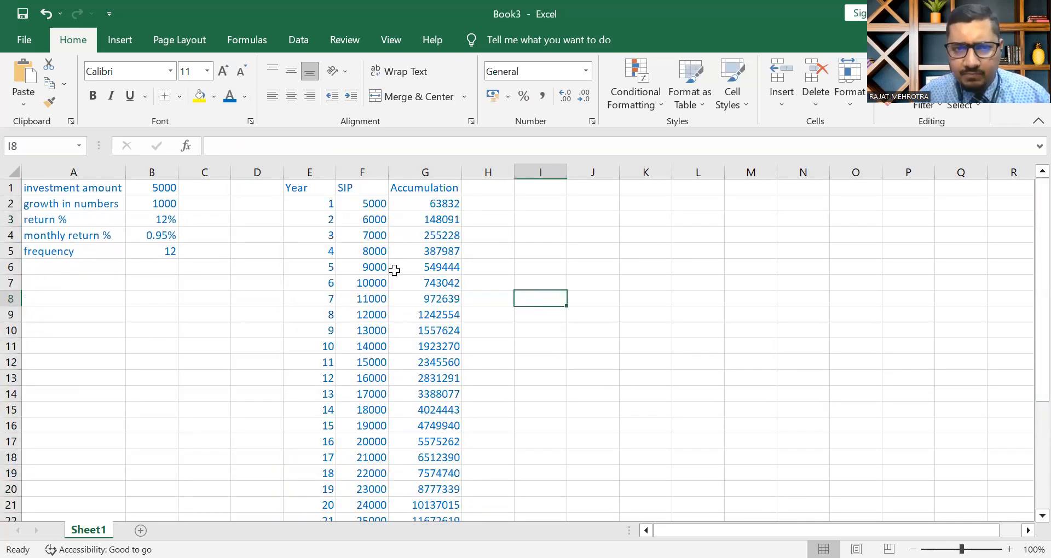
Step: Set the font color of the year 5 and year 10 accumulations in G6 and G11 to red
click(427, 267)
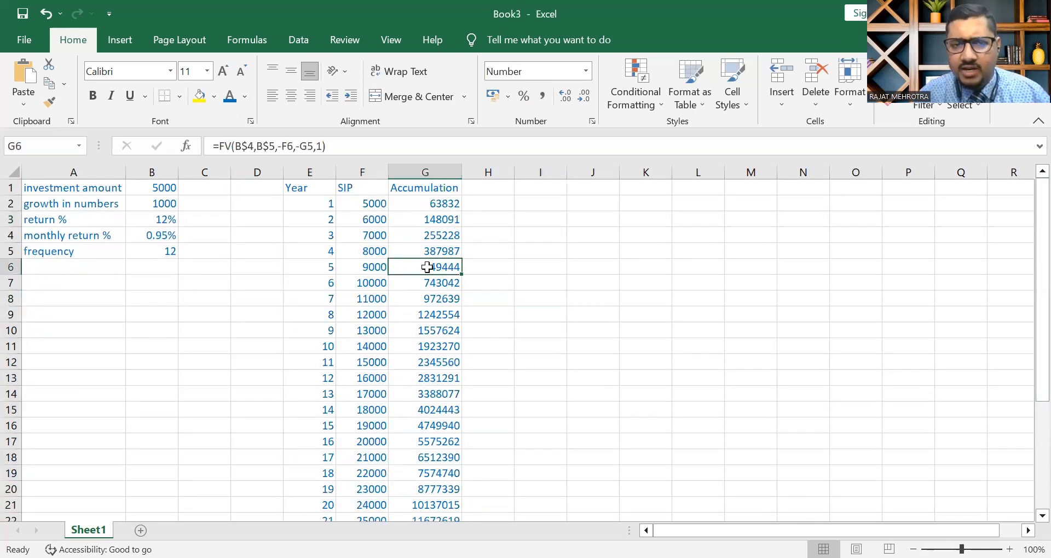
click(245, 97)
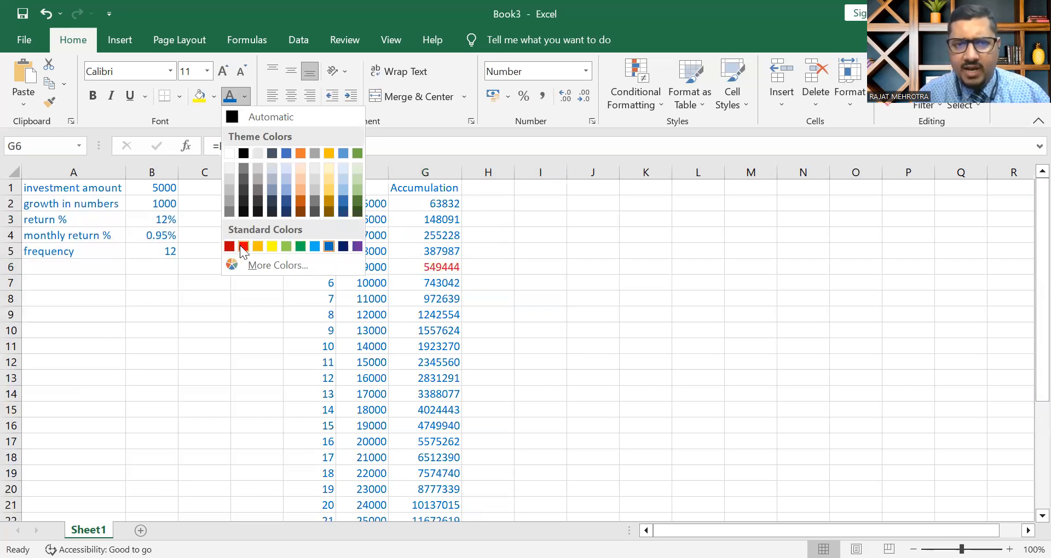
click(241, 246)
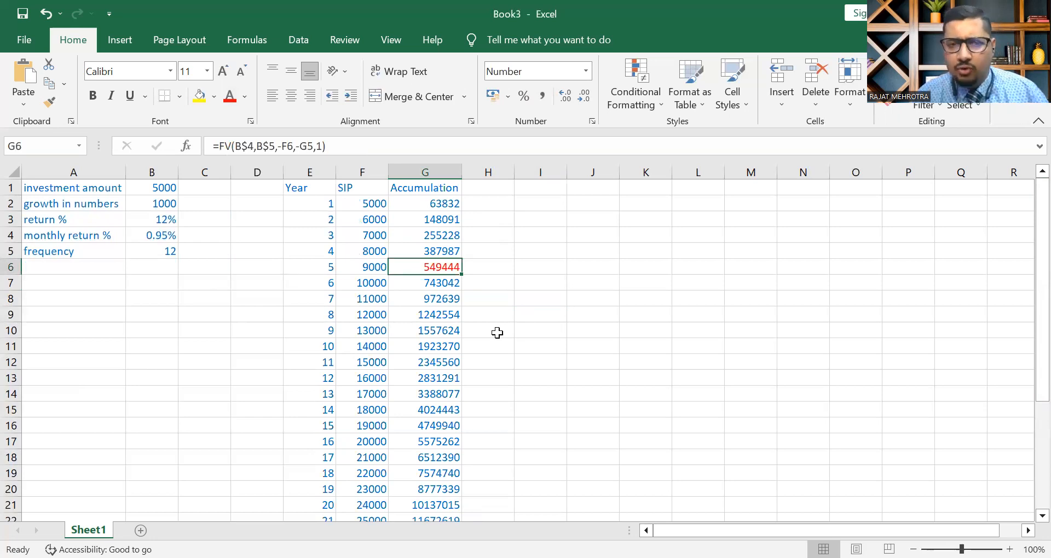
click(437, 347)
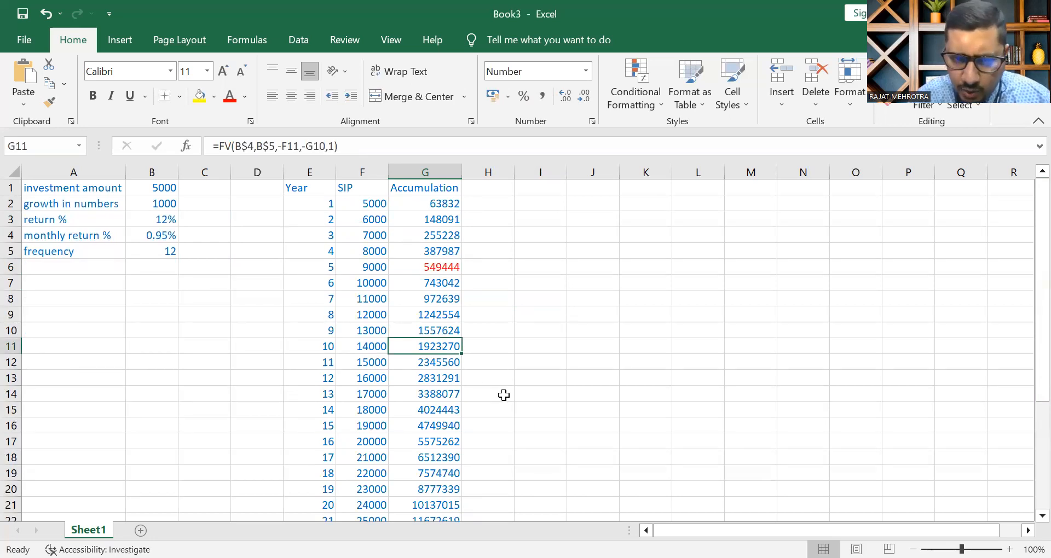
click(230, 96)
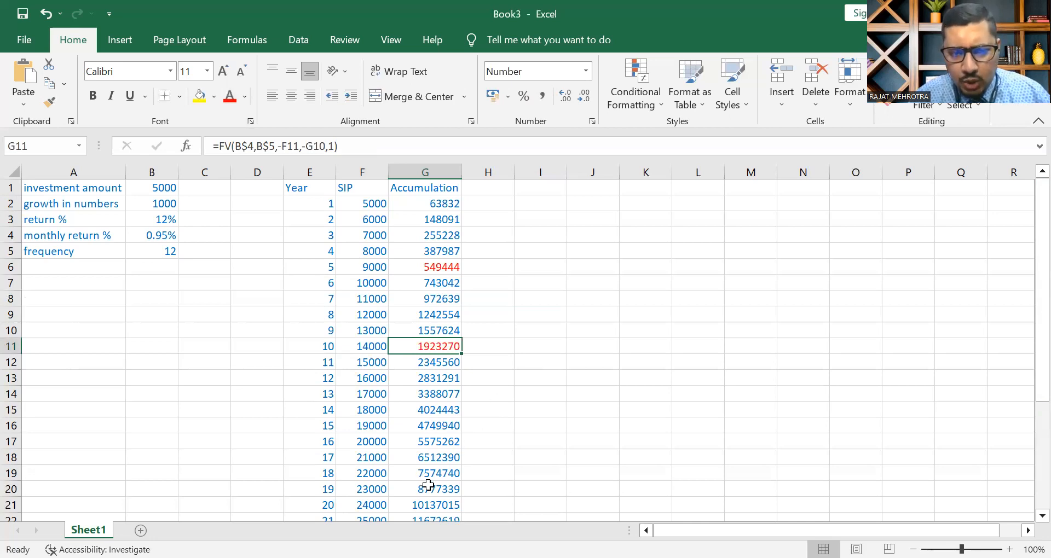
Step: Set the font color of the year 25 accumulation in G26 to red
click(437, 506)
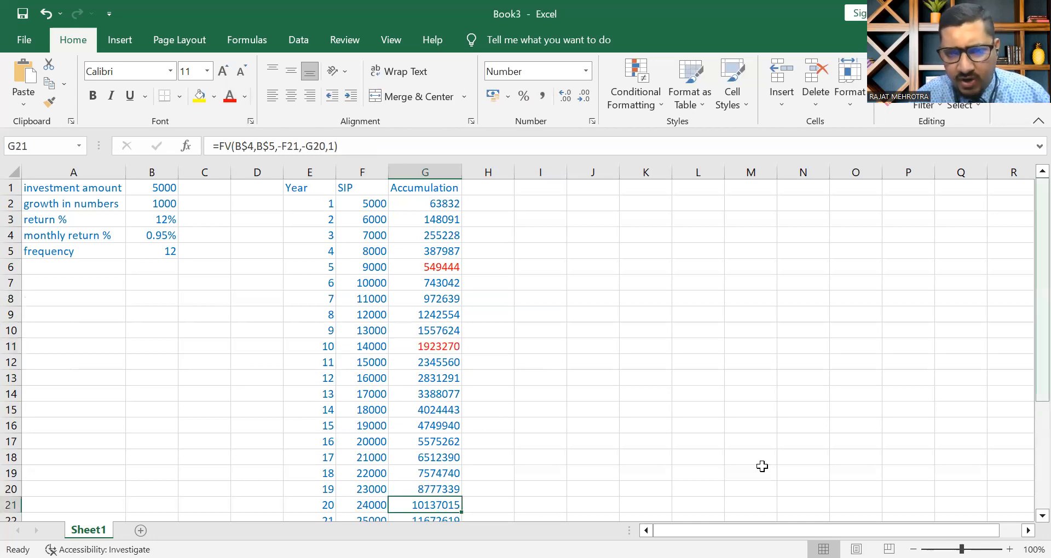
scroll(762, 467, down, 1)
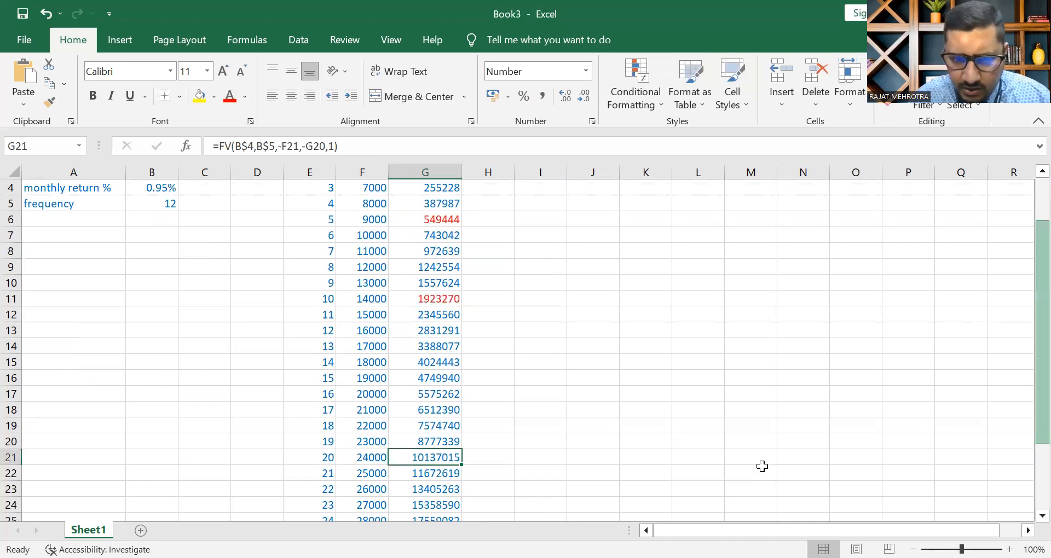
scroll(762, 466, down, 1)
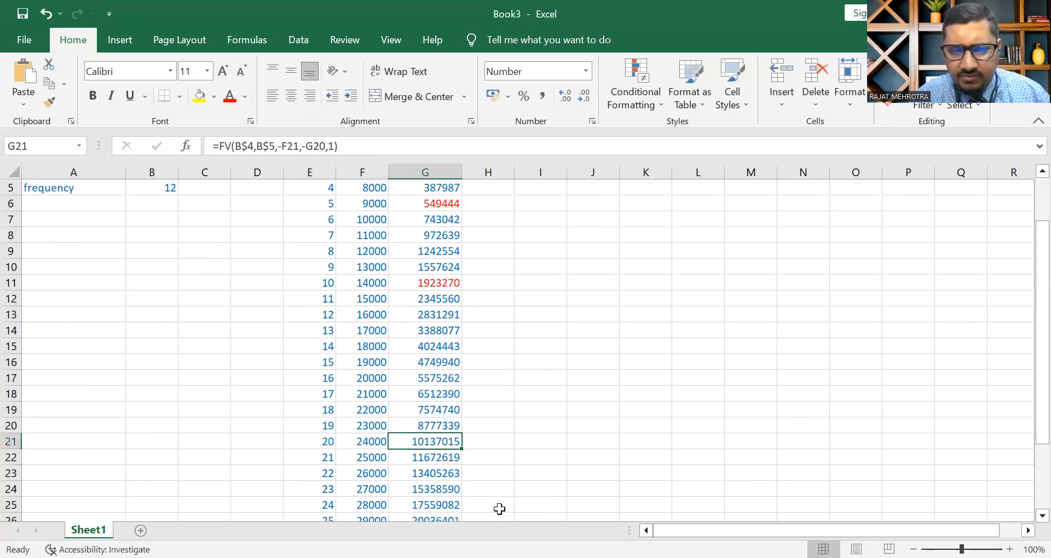
click(451, 518)
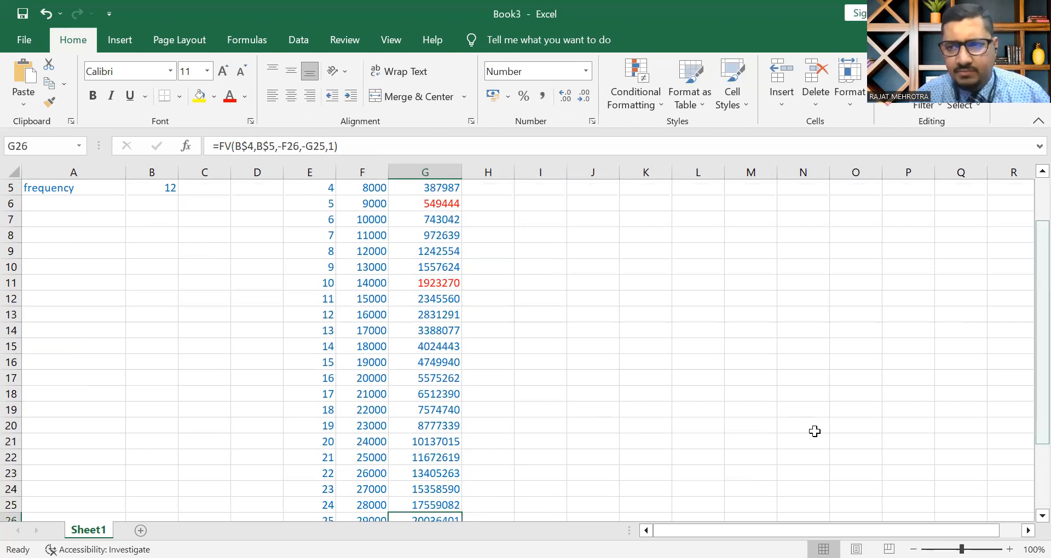
scroll(711, 415, down, 1)
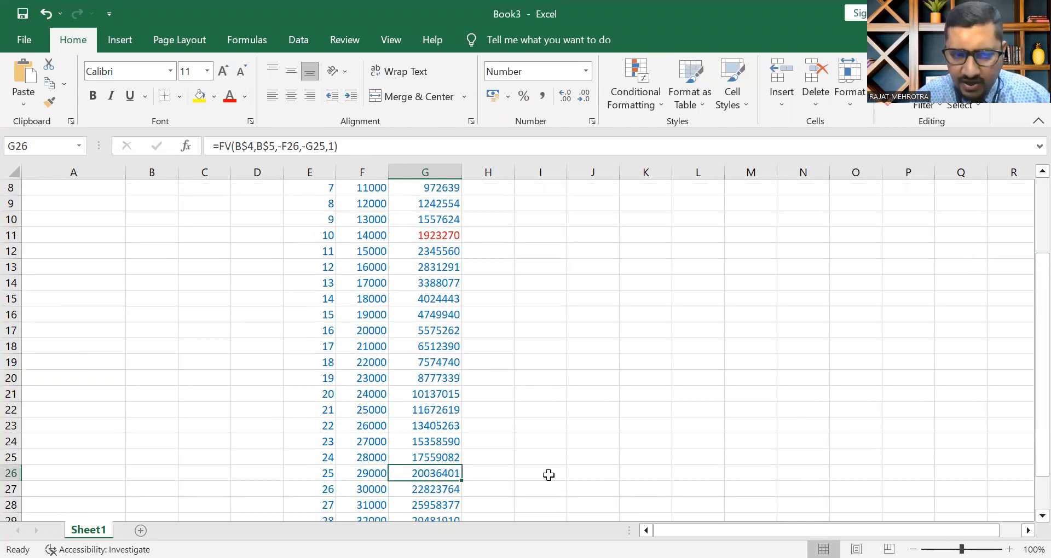
scroll(548, 475, down, 1)
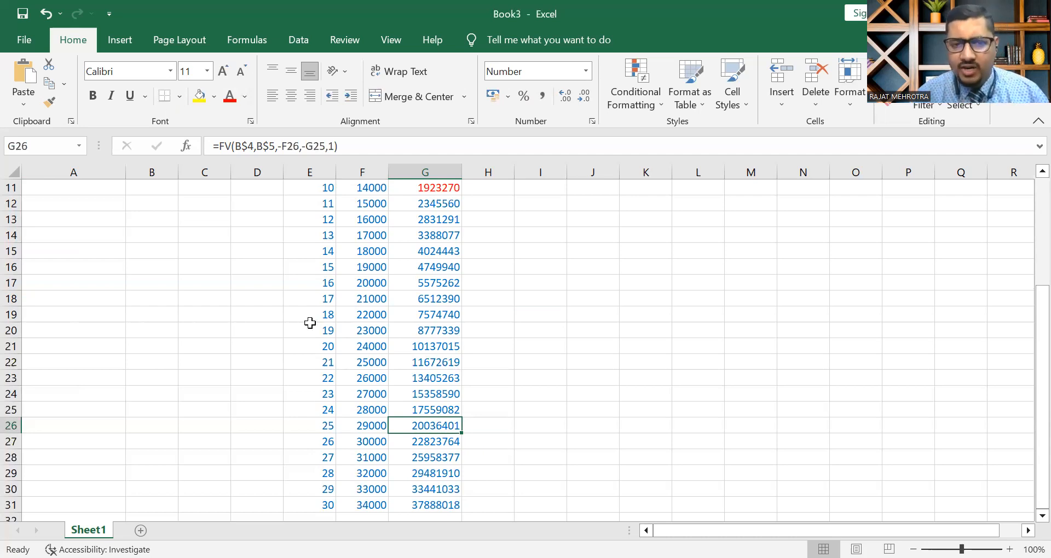
click(231, 99)
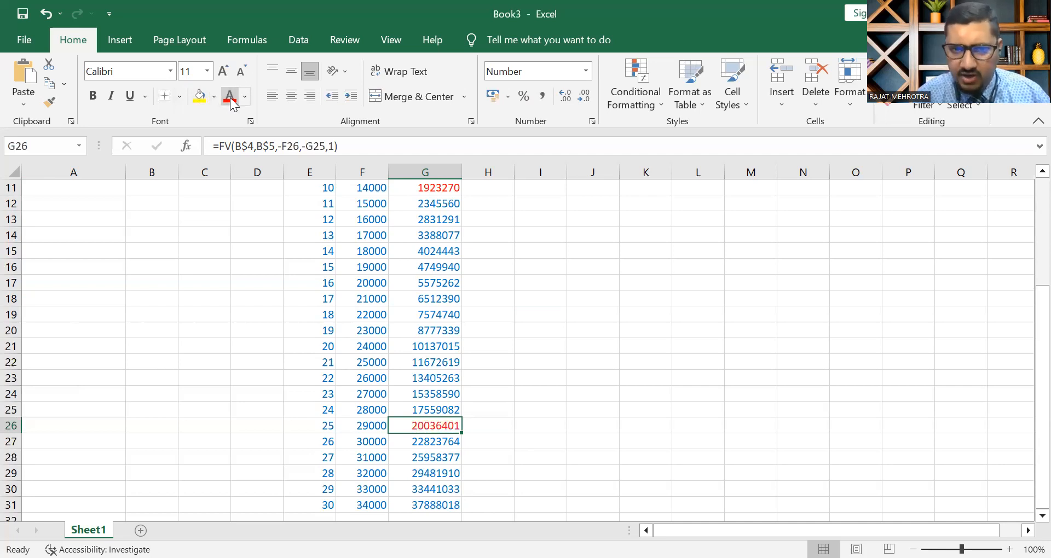
Step: Set the font color of the year 20, year 15 and year 30 accumulations in G21, G16 and G31 to red
click(422, 349)
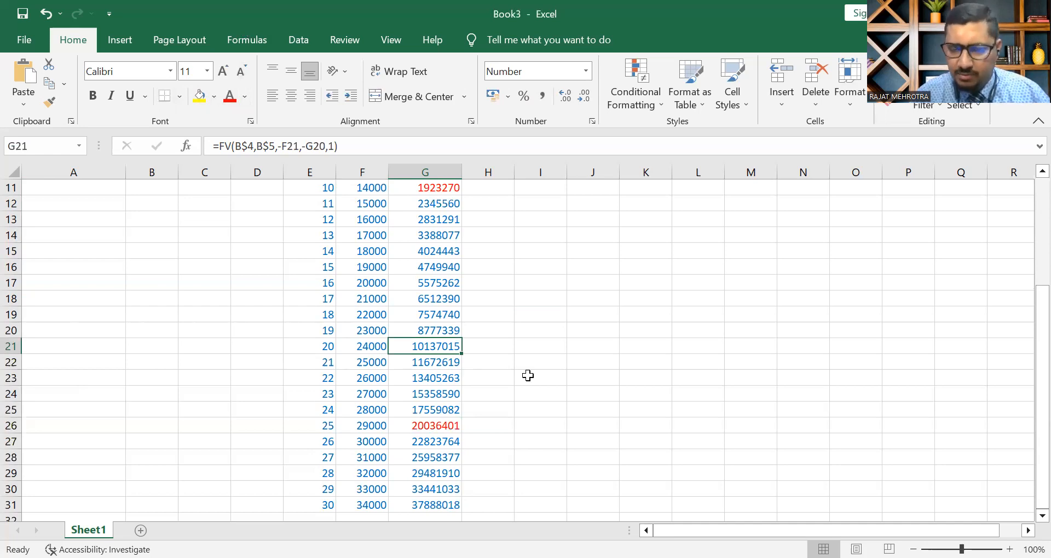
click(229, 96)
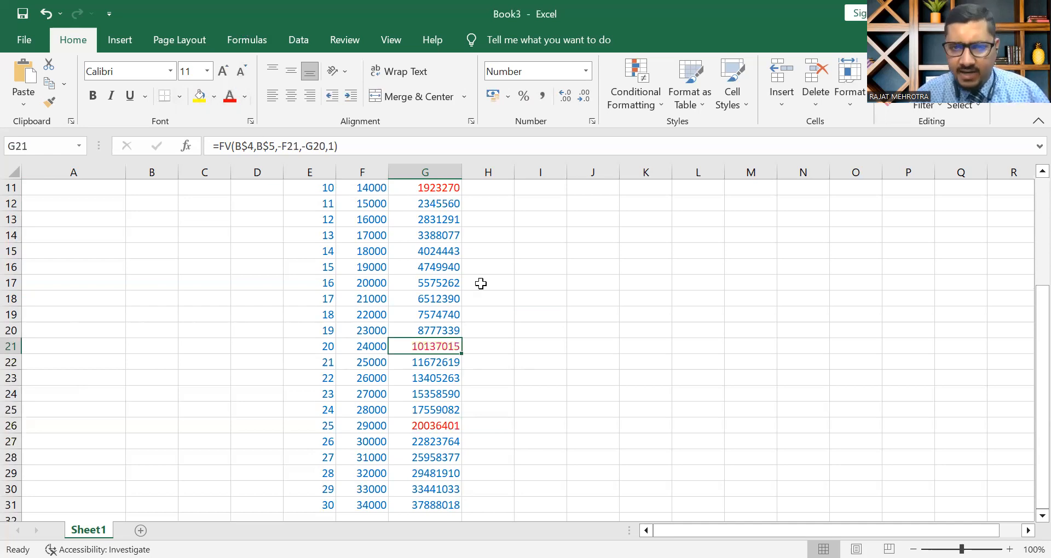
click(436, 266)
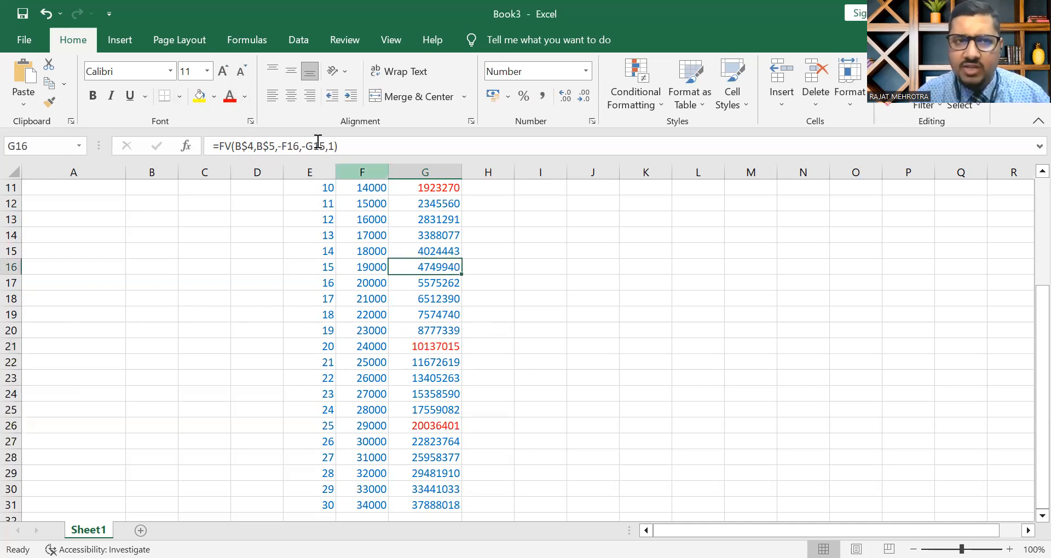
click(229, 96)
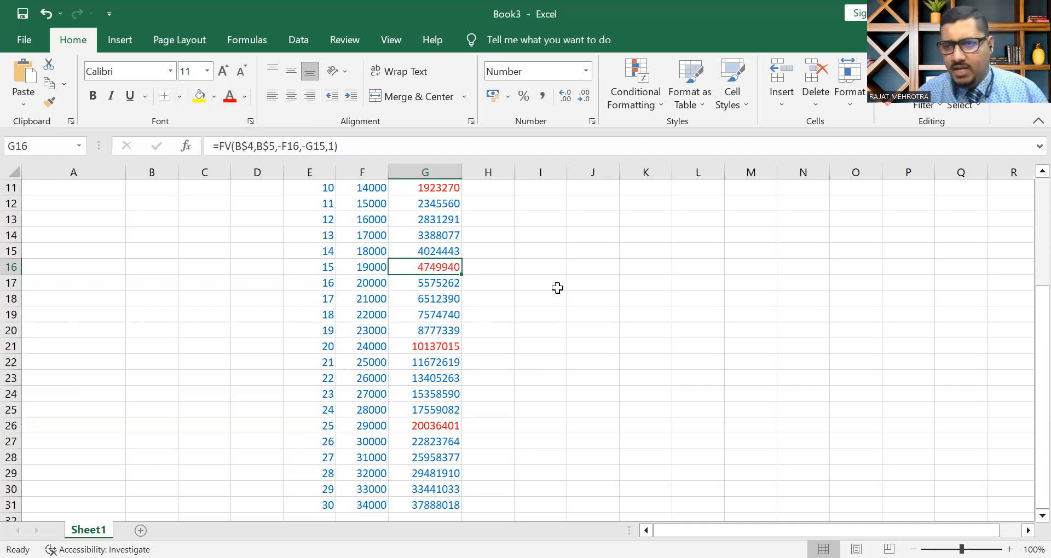
click(444, 504)
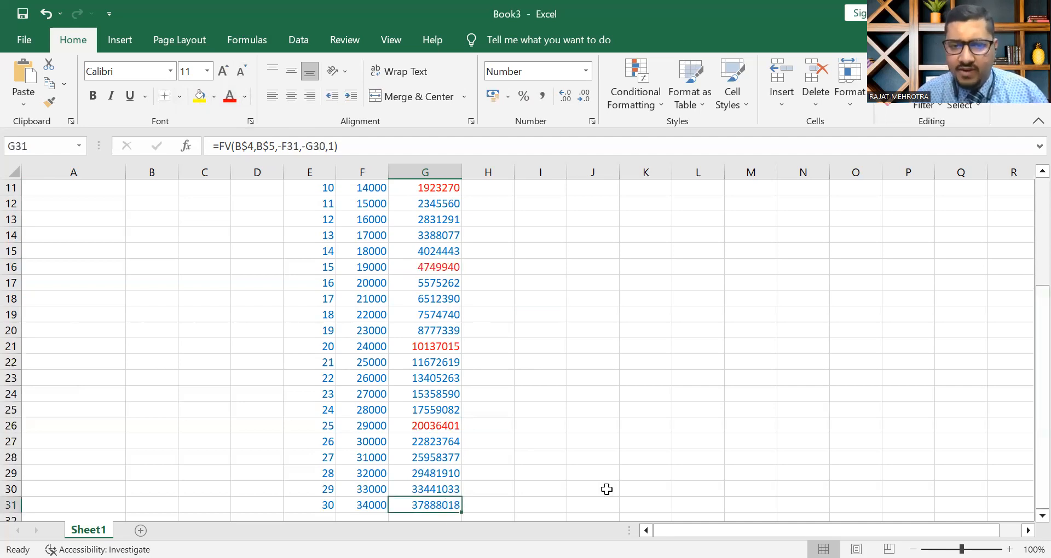
key(F4)
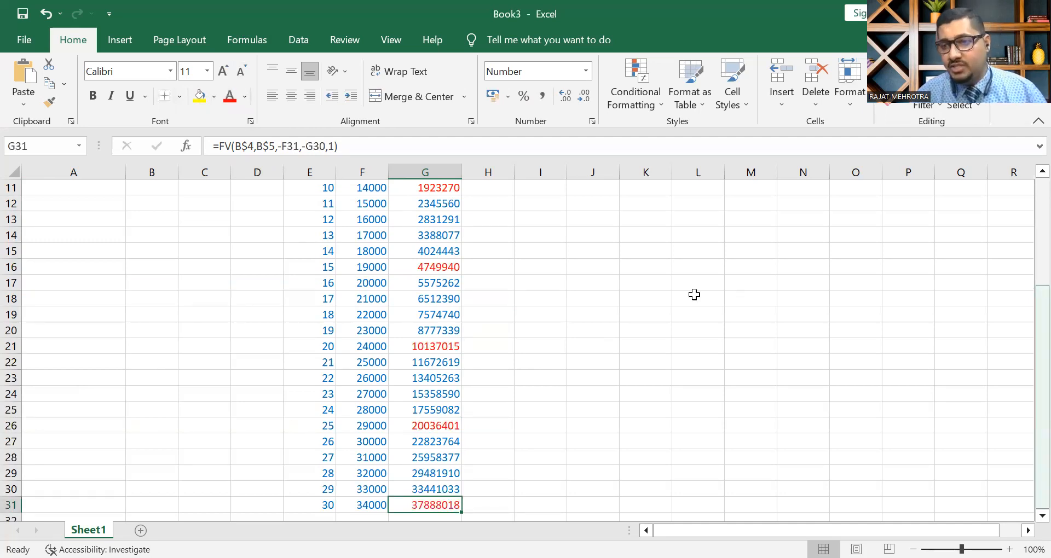
drag(1039, 292, 1027, 285)
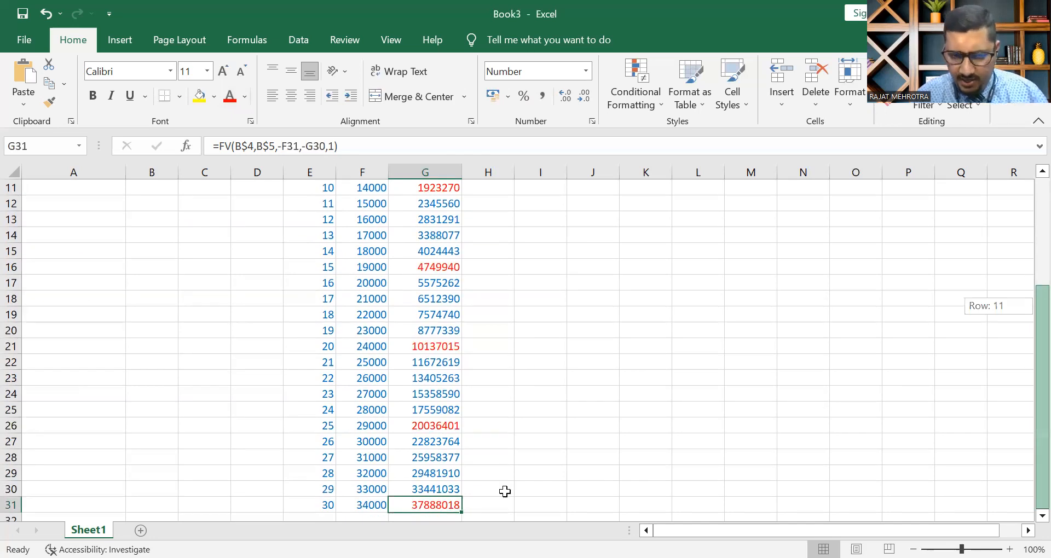
drag(505, 491, 505, 492)
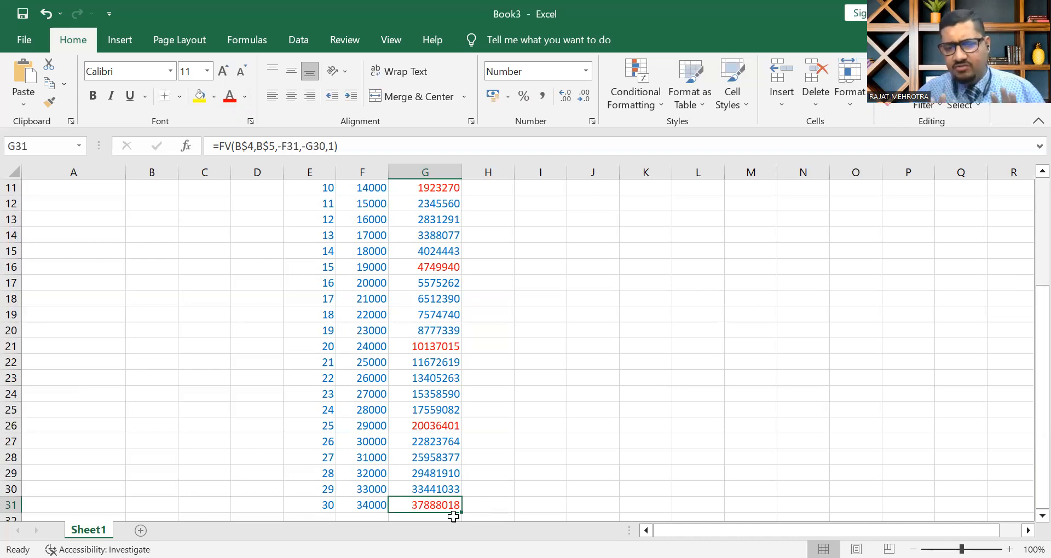
Step: Use Goal Seek to bring the year 30 accumulation in G31 to 50000000 by changing the investment amount in B1, and accept the solution
click(298, 40)
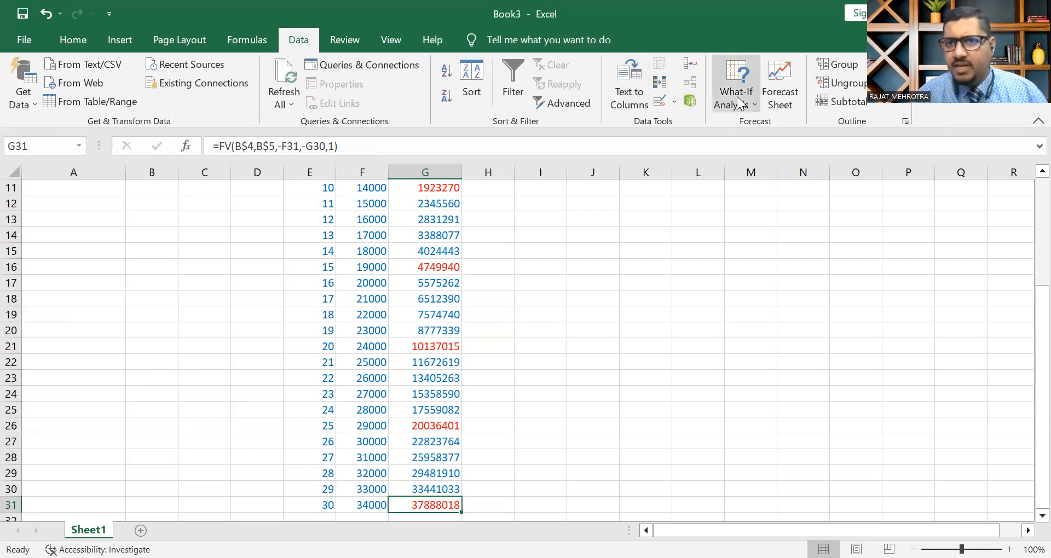
click(739, 103)
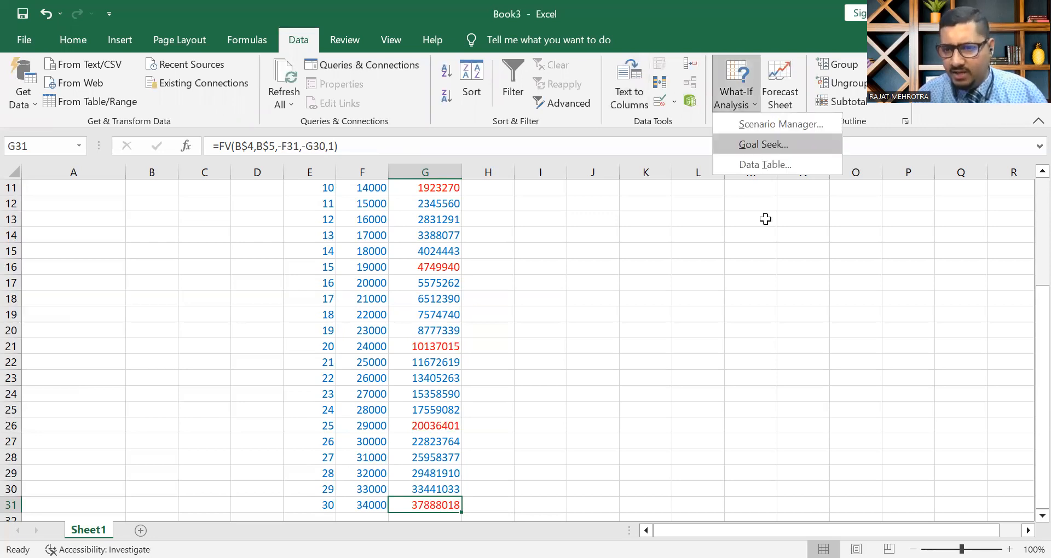
click(781, 391)
text(50000000)
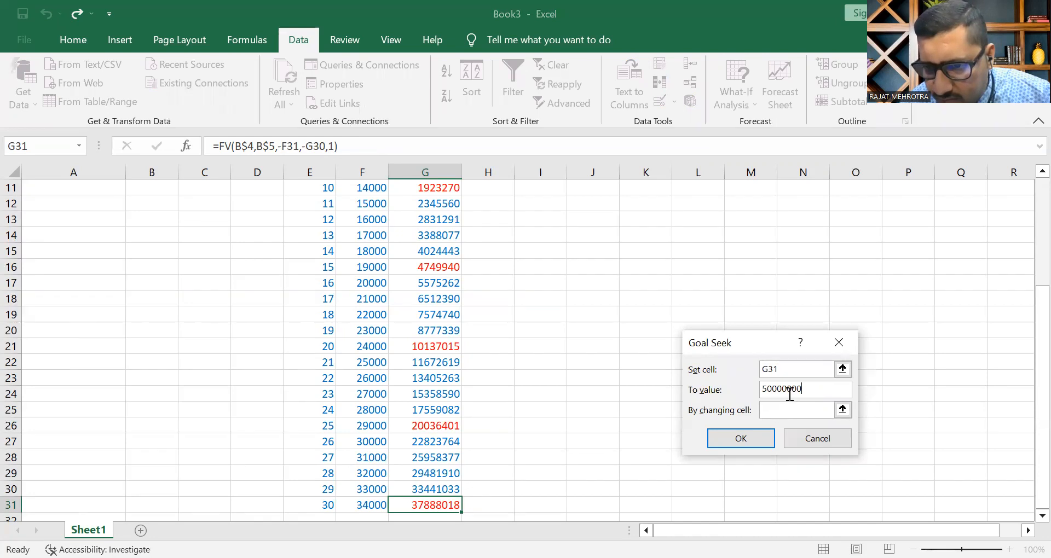
click(768, 408)
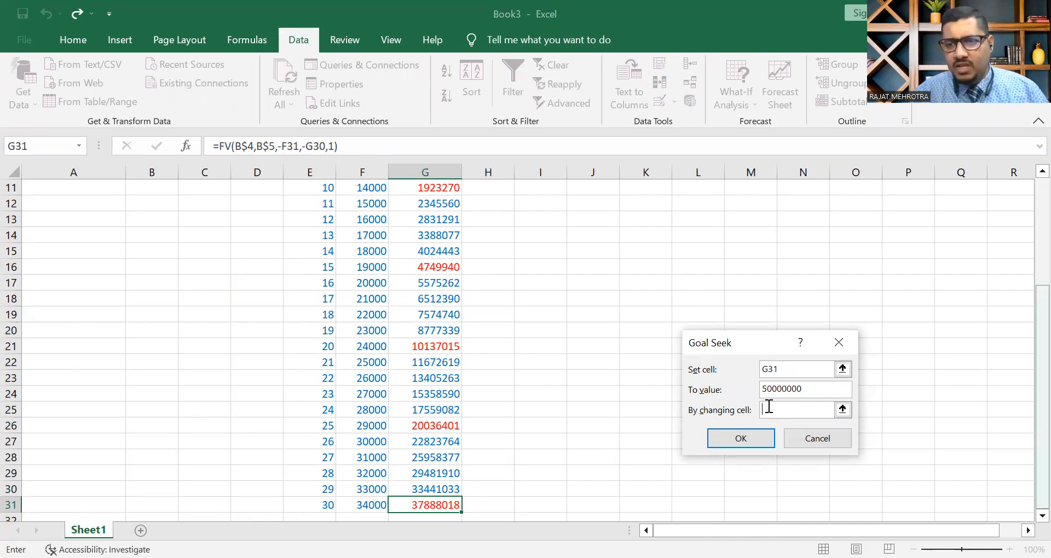
drag(1042, 326, 138, 198)
click(160, 192)
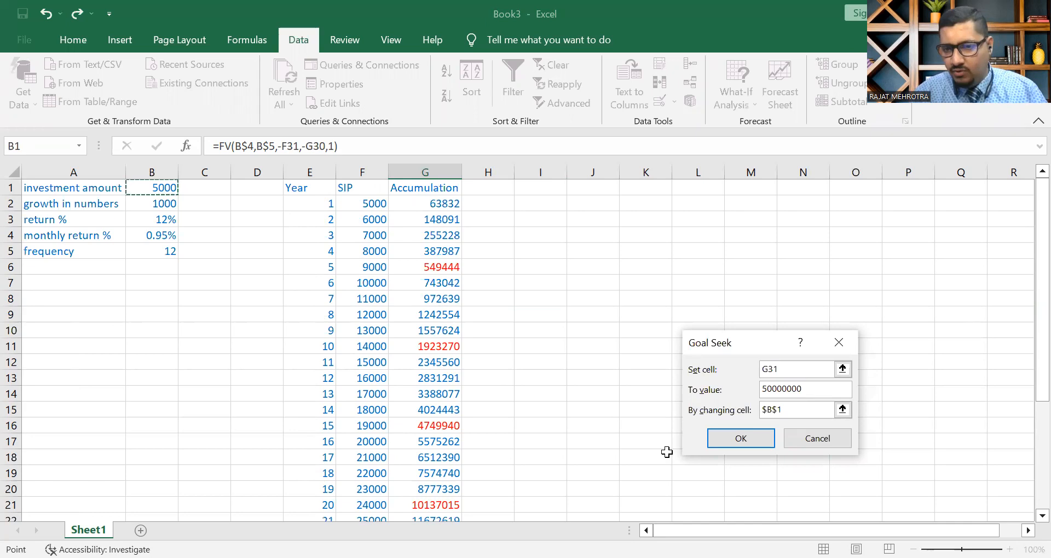
click(739, 440)
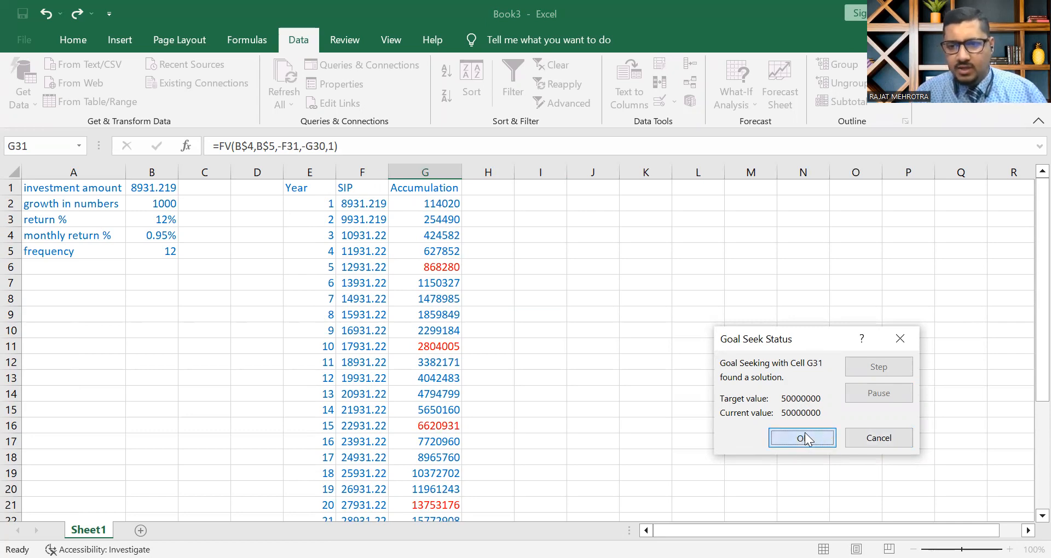
click(803, 438)
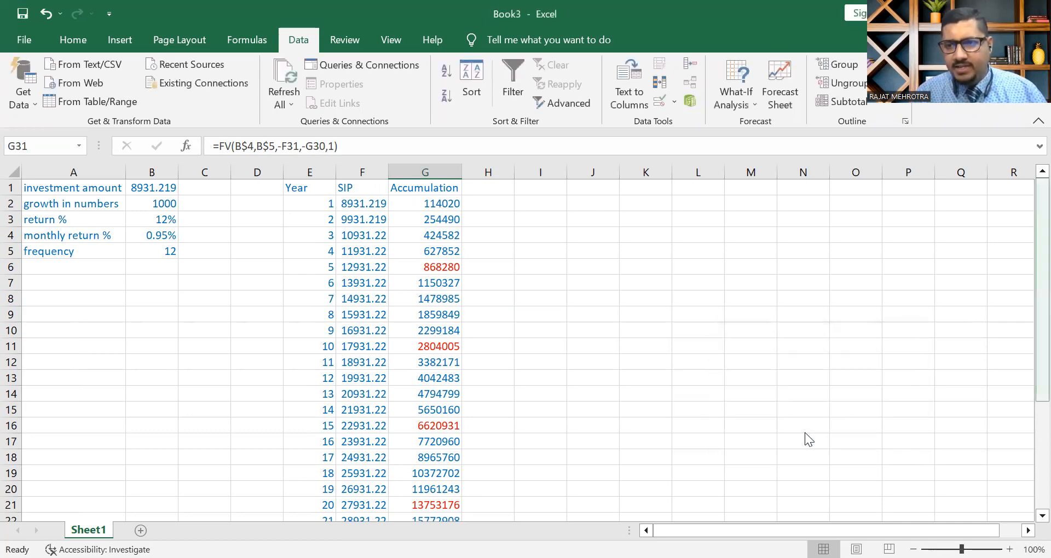
Step: Check the year 30 row, and undo the Goal Seek change to the investment amount
scroll(804, 440, down, 3)
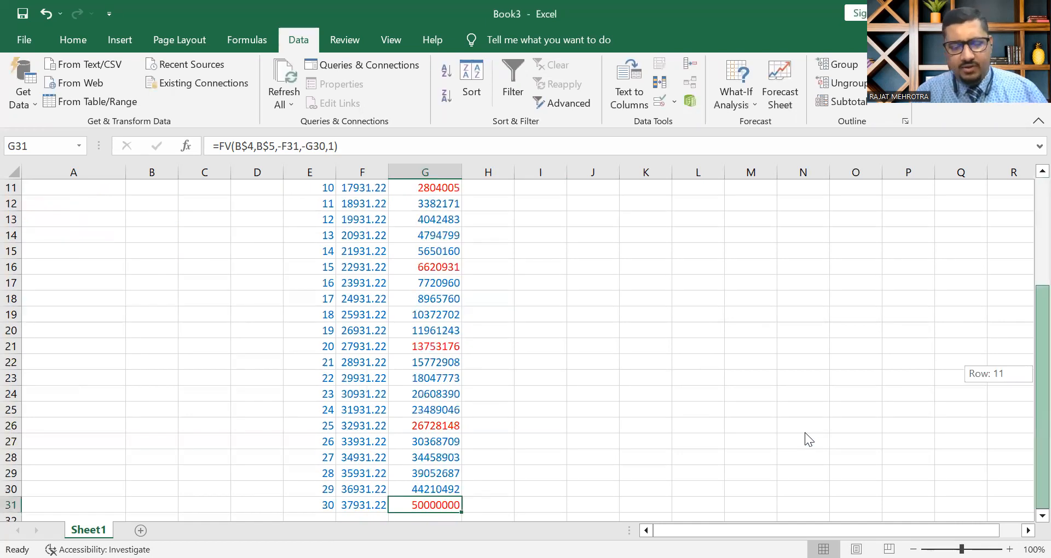
key(ctrl+z)
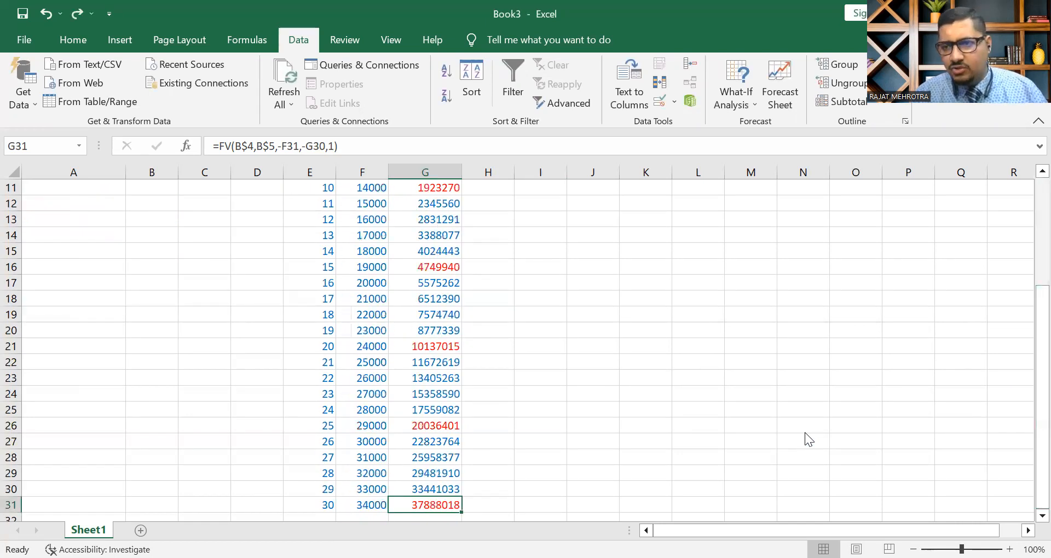
Step: Run Goal Seek on the year 15 accumulation in G16 with a target of 5000000 by changing B1, and discard the solution
scroll(1025, 208, up, 2)
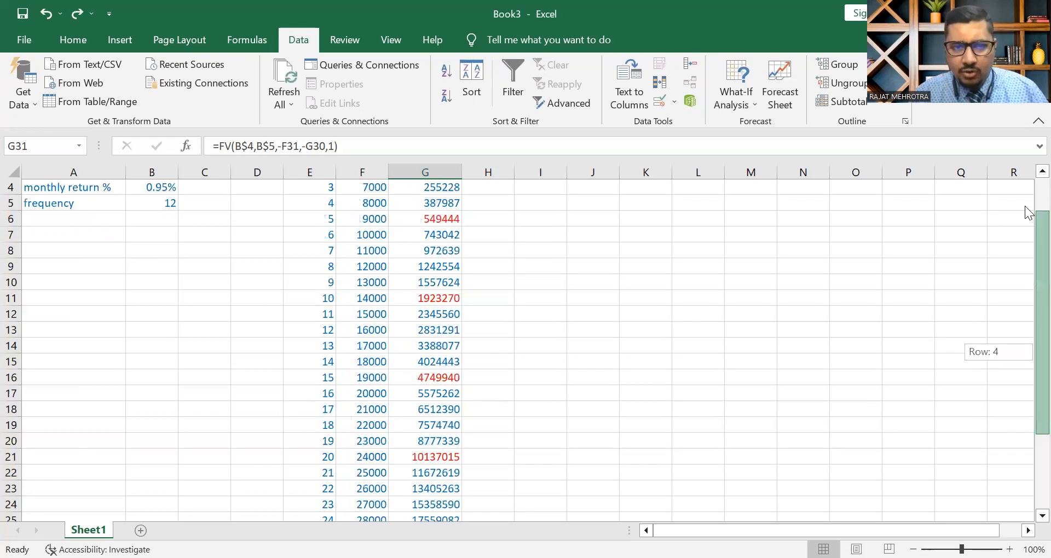
drag(535, 363, 467, 403)
click(436, 426)
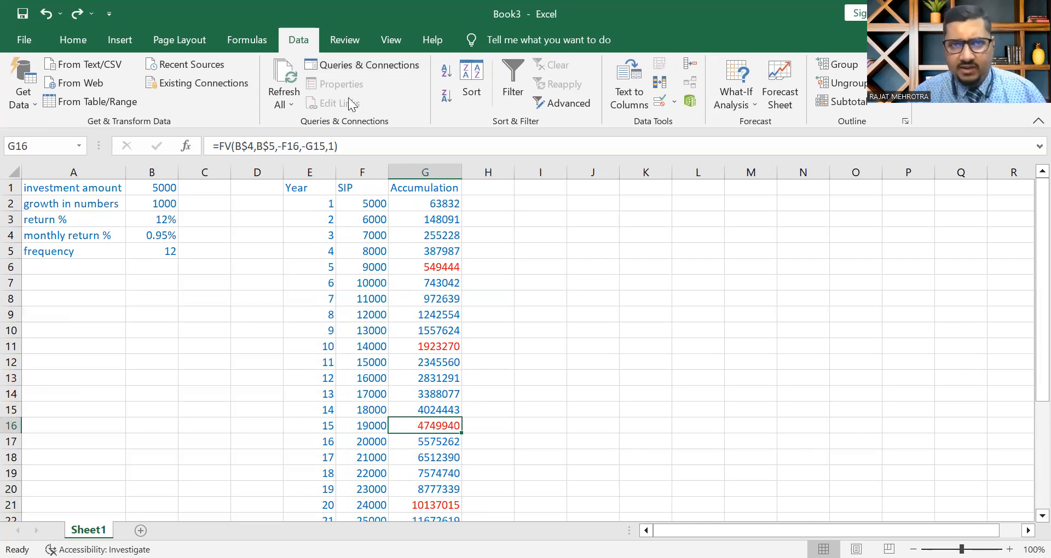
click(744, 93)
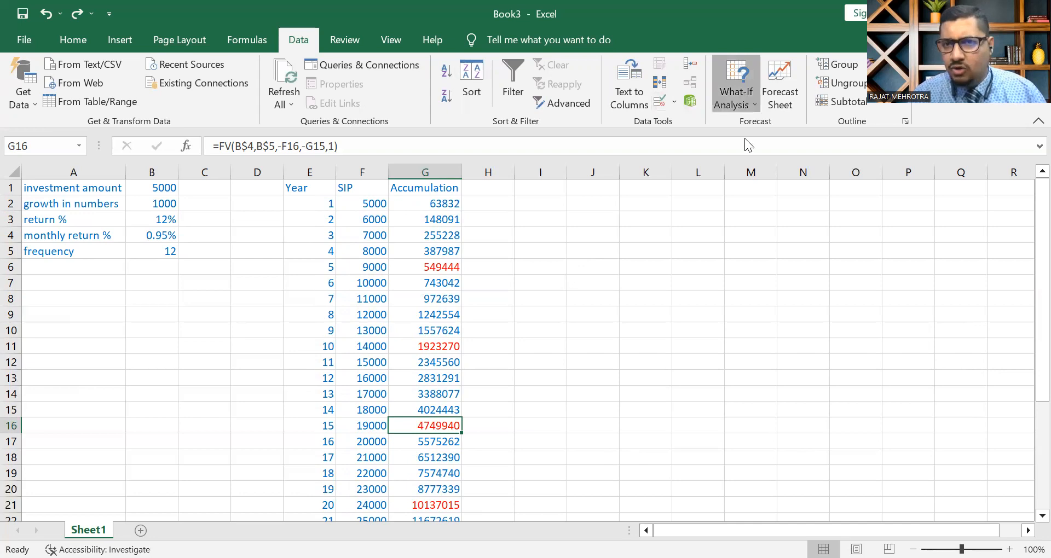
key(Return)
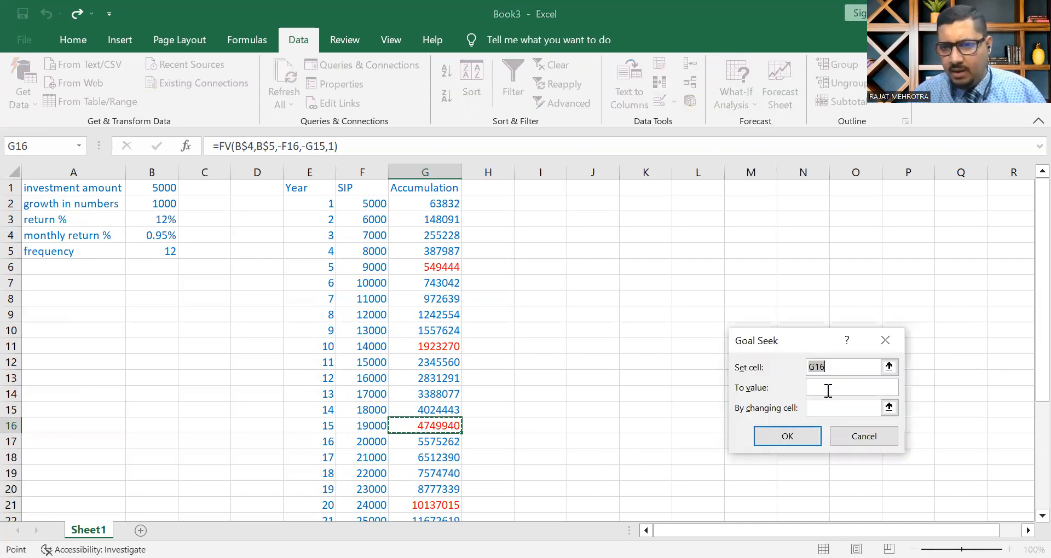
text(5000000)
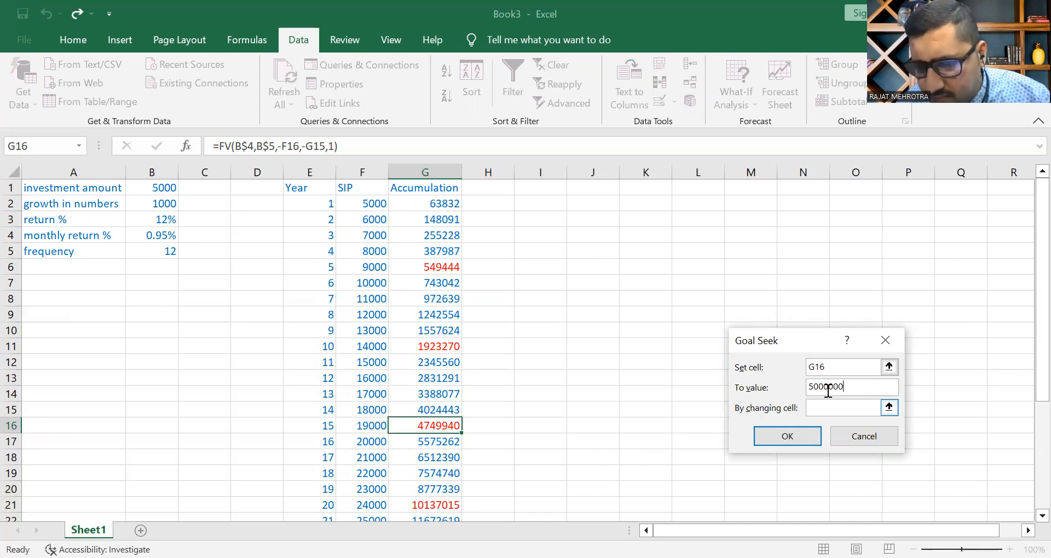
key(Tab)
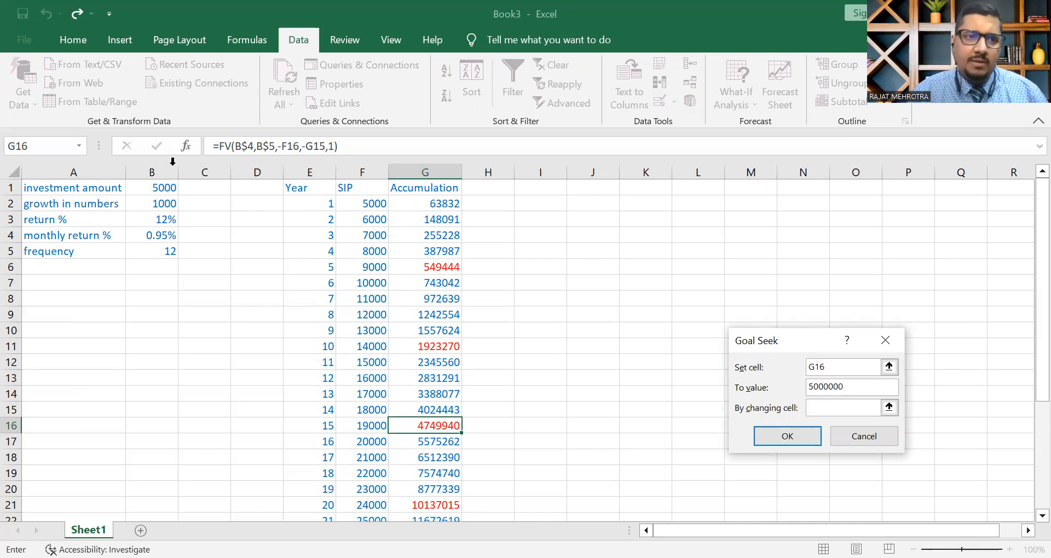
click(163, 189)
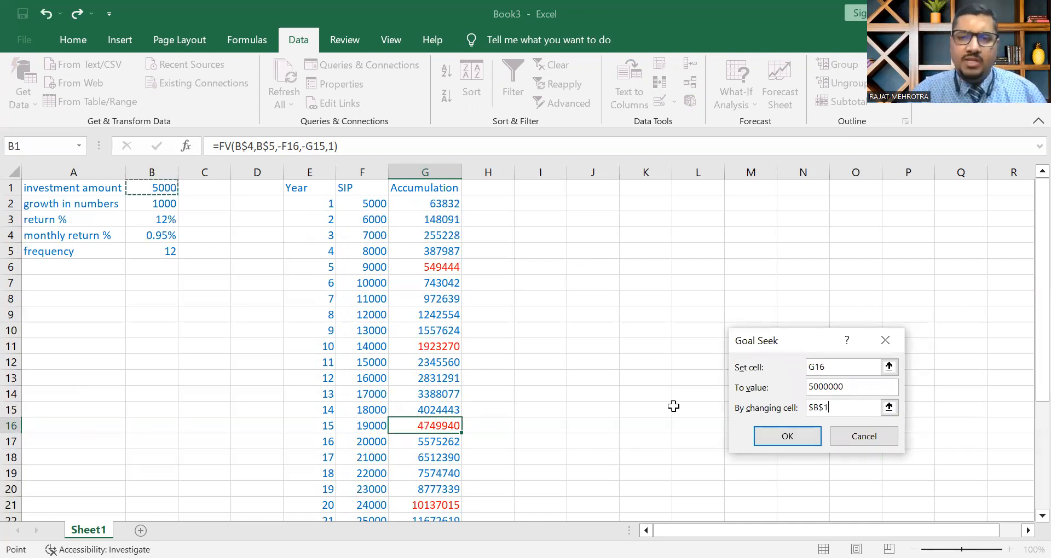
click(793, 437)
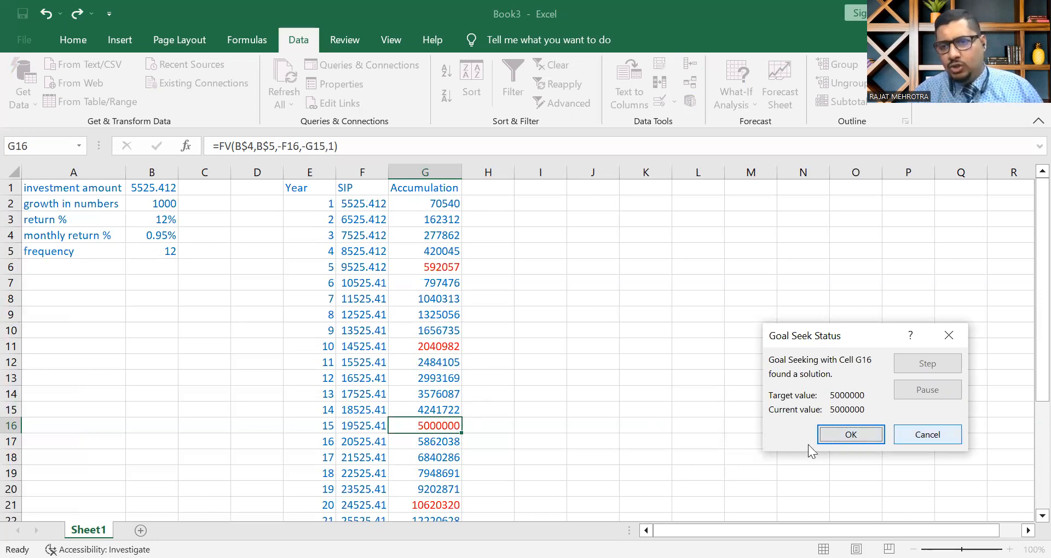
key(Tab)
key(Return)
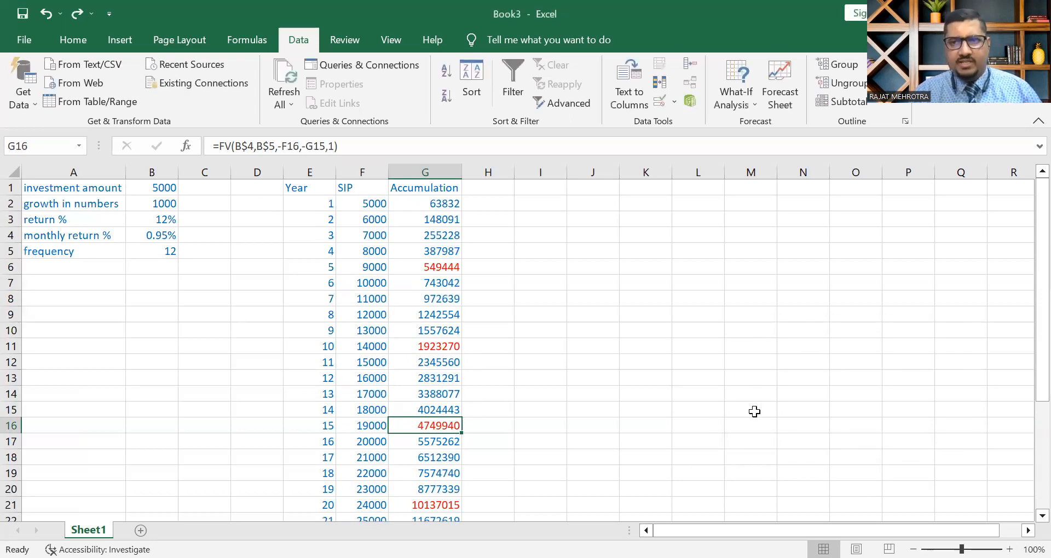